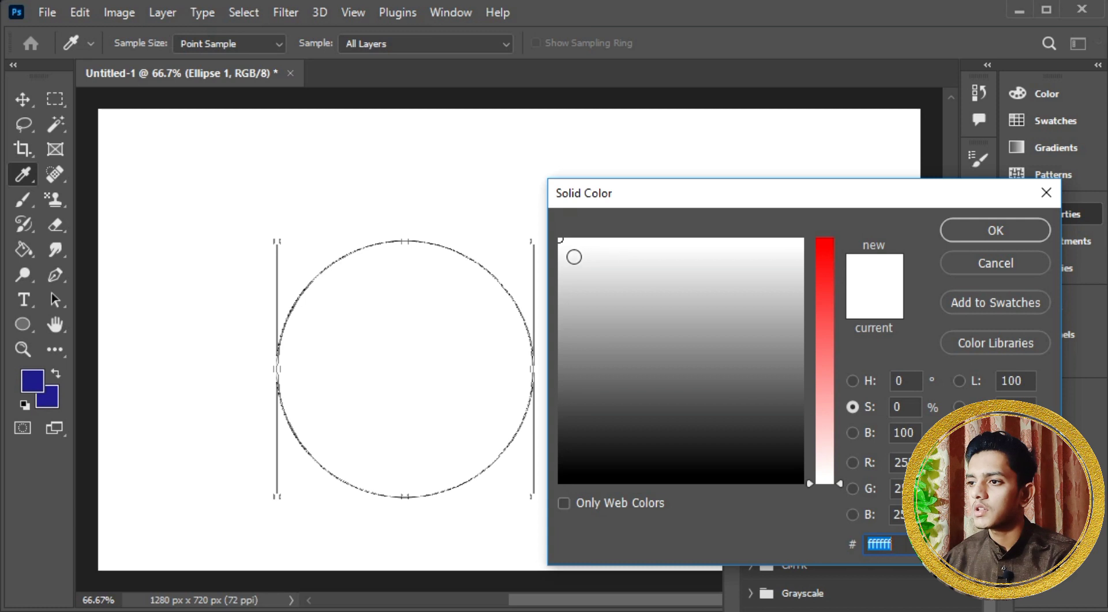
Fill the circle shape with a solid light grey
left_click(571, 273)
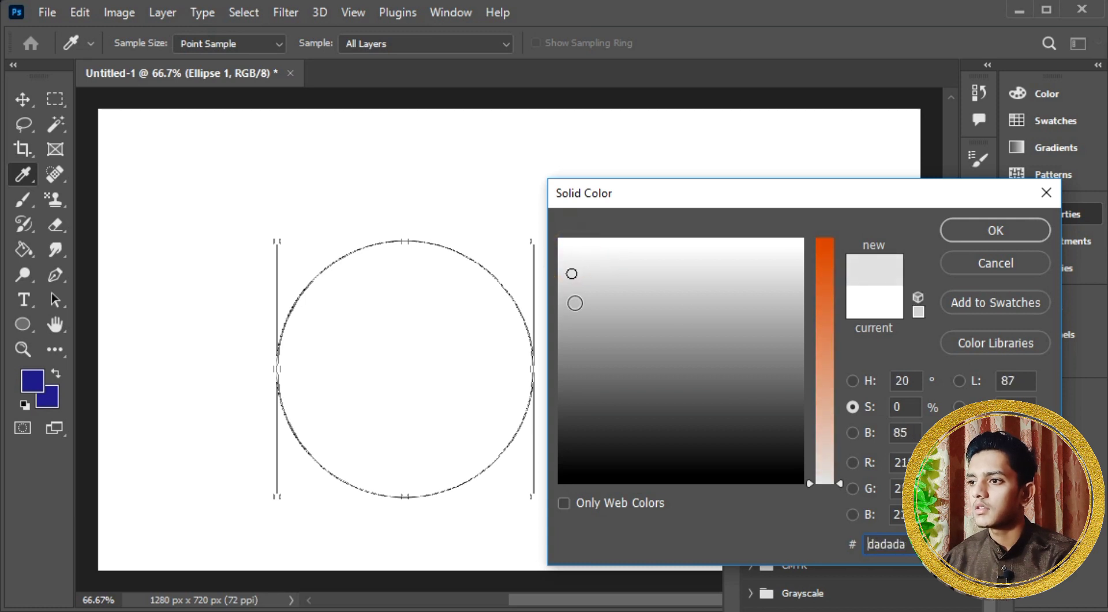
left_click(575, 292)
left_click(965, 227)
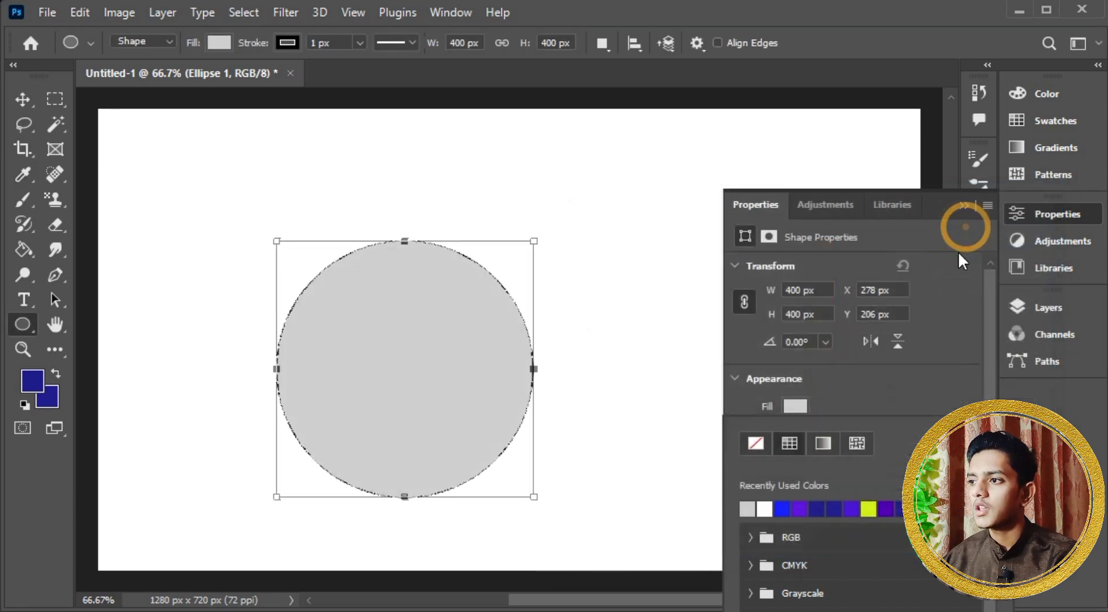
left_click(968, 210)
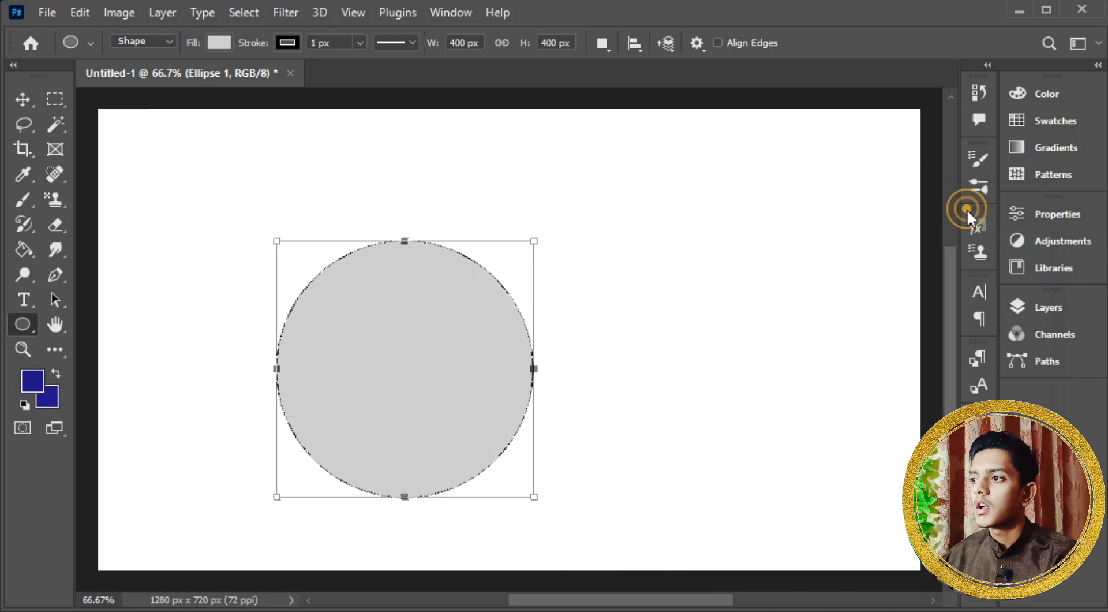
Move the grey circle slightly up and right on the canvas and add a new empty layer above it
left_click(1052, 307)
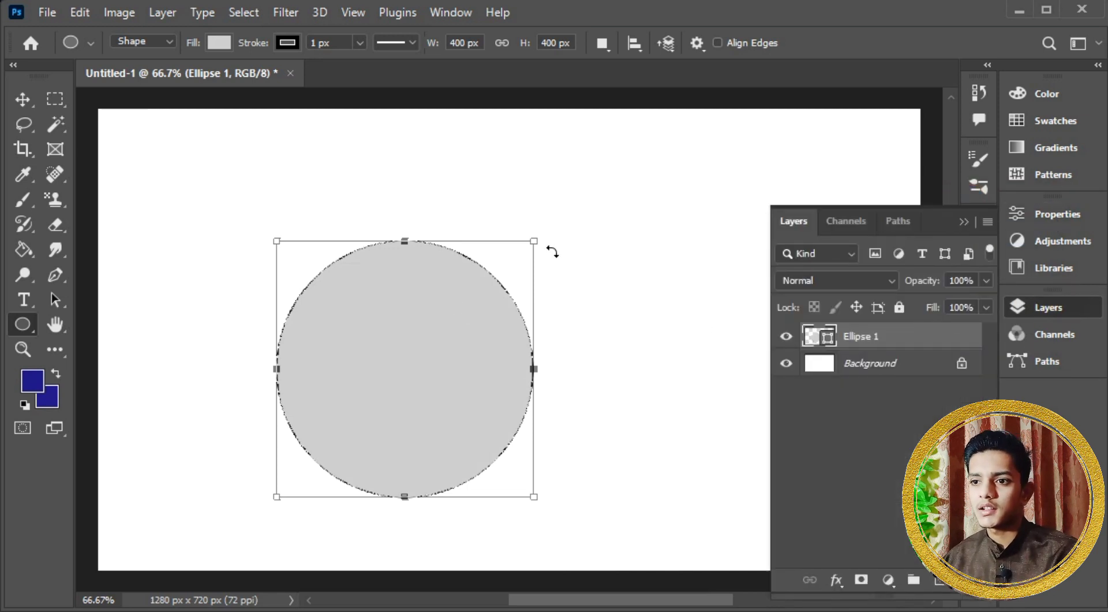
left_click(11, 104)
left_click_drag(464, 367, 473, 340)
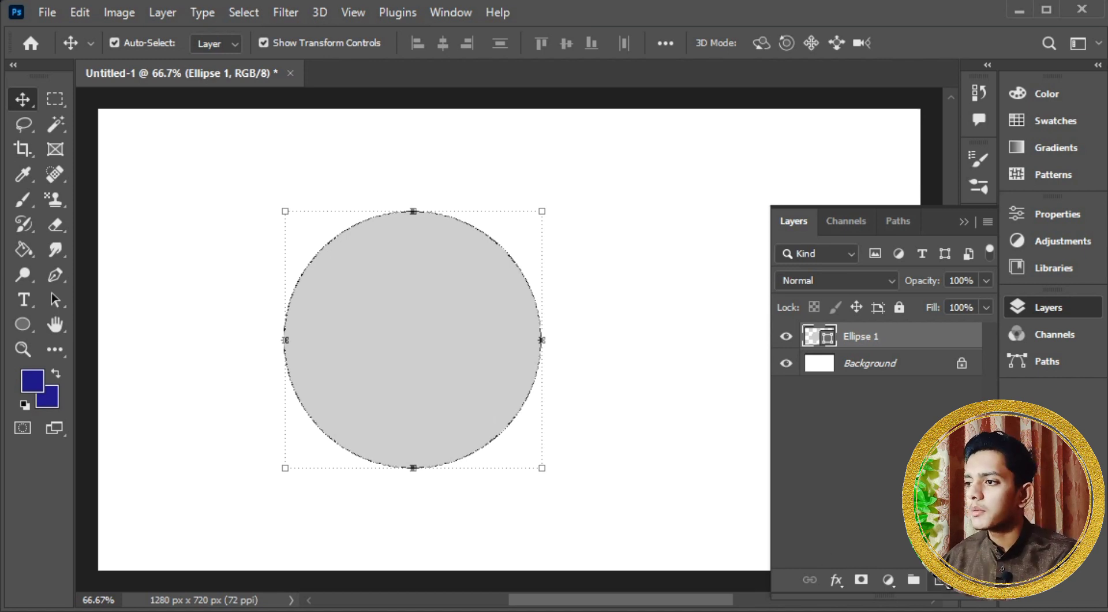
left_click(944, 582)
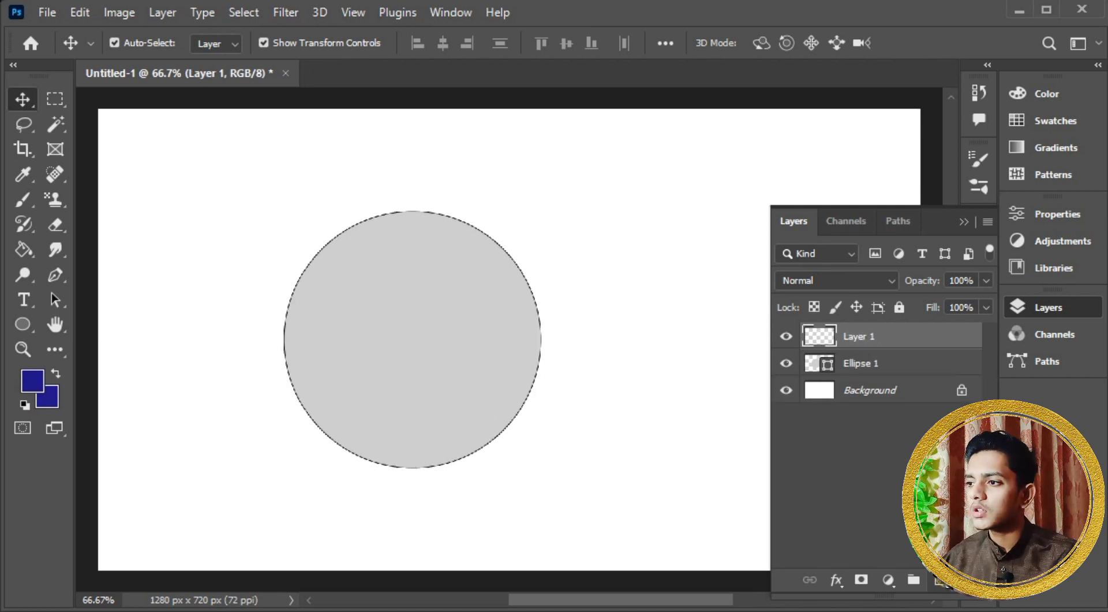
Remove the stroke from the Ellipse 1 circle by setting it to no colour
left_click(432, 317)
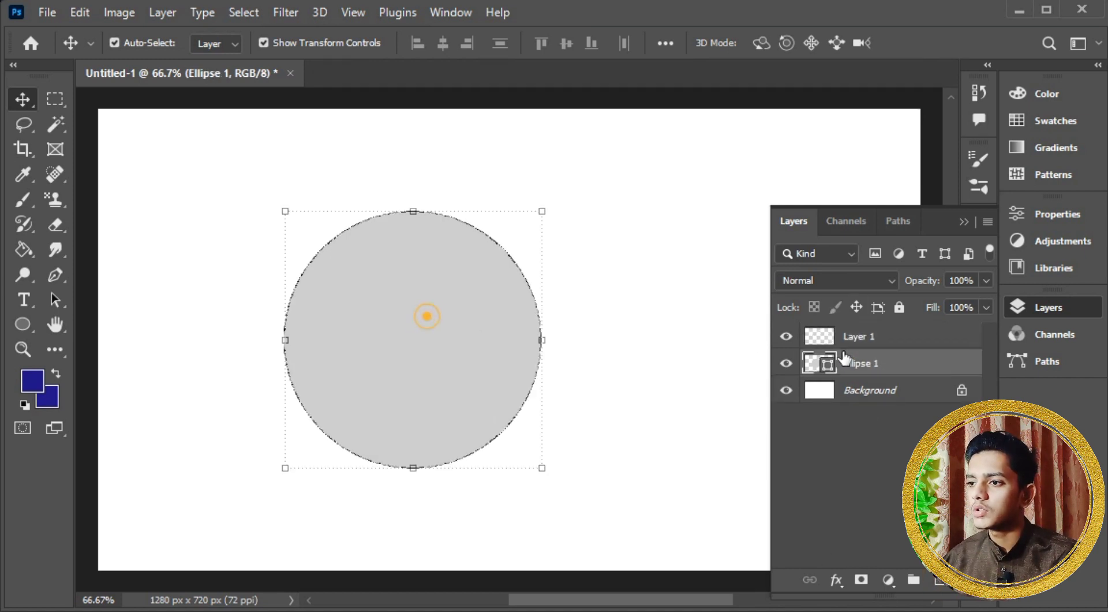
left_click(1063, 234)
left_click(1044, 223)
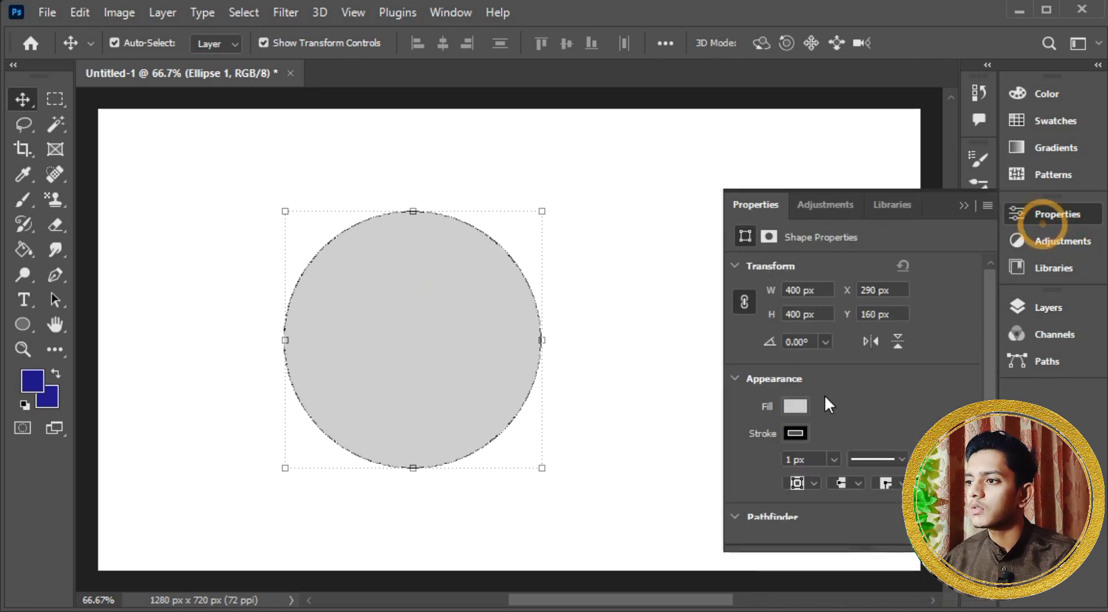
left_click(796, 430)
left_click(752, 464)
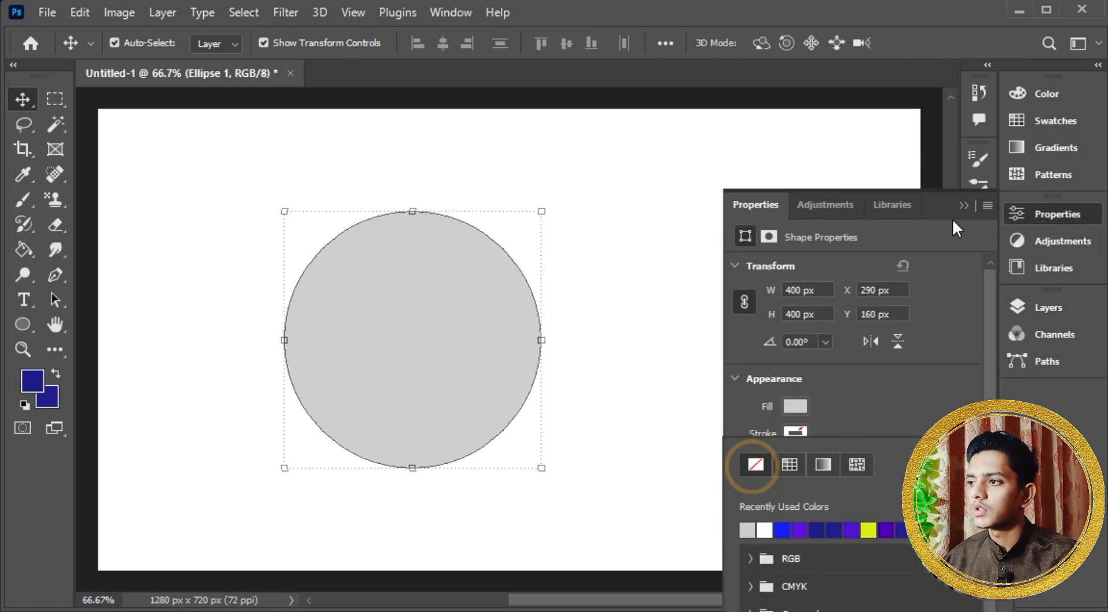
Make Layer 1 above the circle the active layer and choose the Brush tool
left_click(1047, 300)
left_click(860, 338)
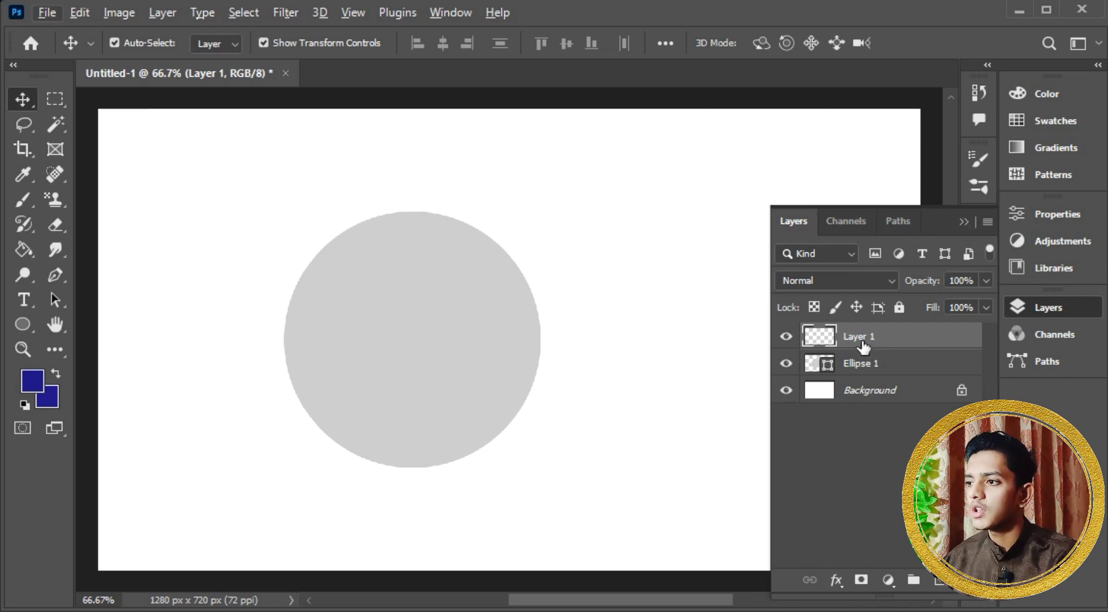
left_click(787, 337)
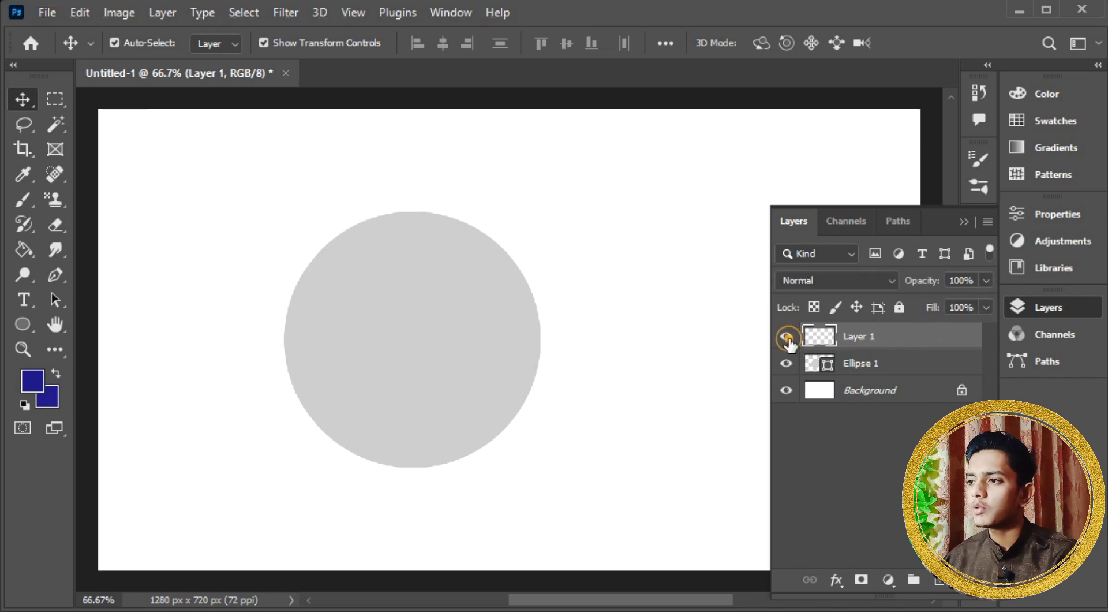
left_click(964, 222)
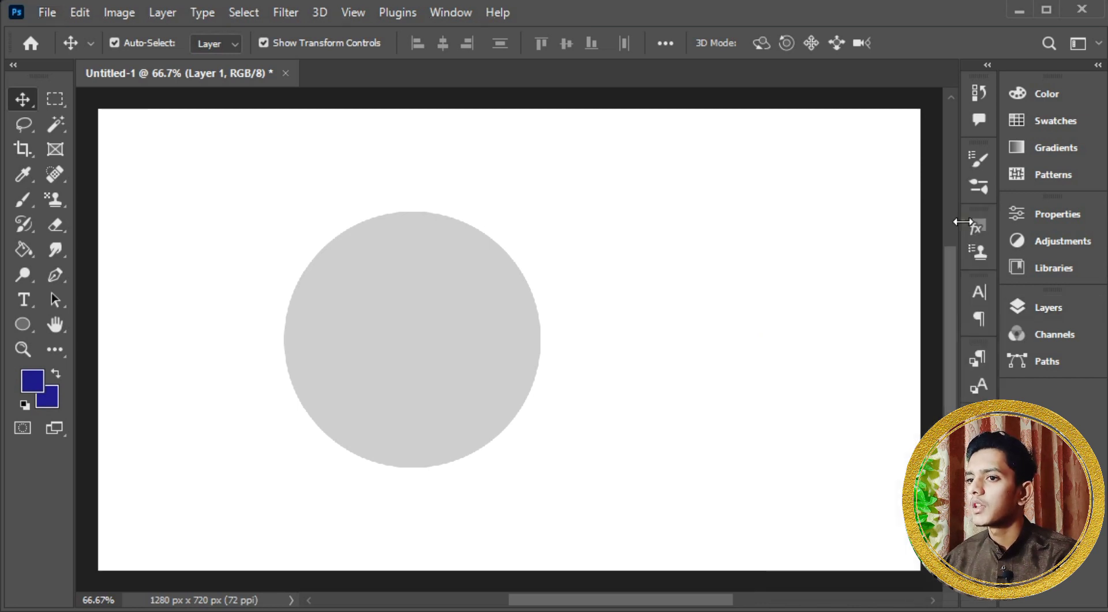
left_click(23, 200)
Try painting blue brush strokes on Layer 1 across the circle and the surrounding canvas, and undo them
mouse_move(123, 184)
left_mouse_down()
mouse_move(463, 184)
mouse_move(814, 210)
mouse_move(589, 265)
mouse_move(205, 311)
mouse_move(779, 202)
mouse_move(339, 305)
mouse_move(279, 314)
mouse_move(257, 299)
mouse_move(319, 329)
mouse_move(694, 222)
mouse_move(772, 289)
mouse_move(593, 279)
left_mouse_up()
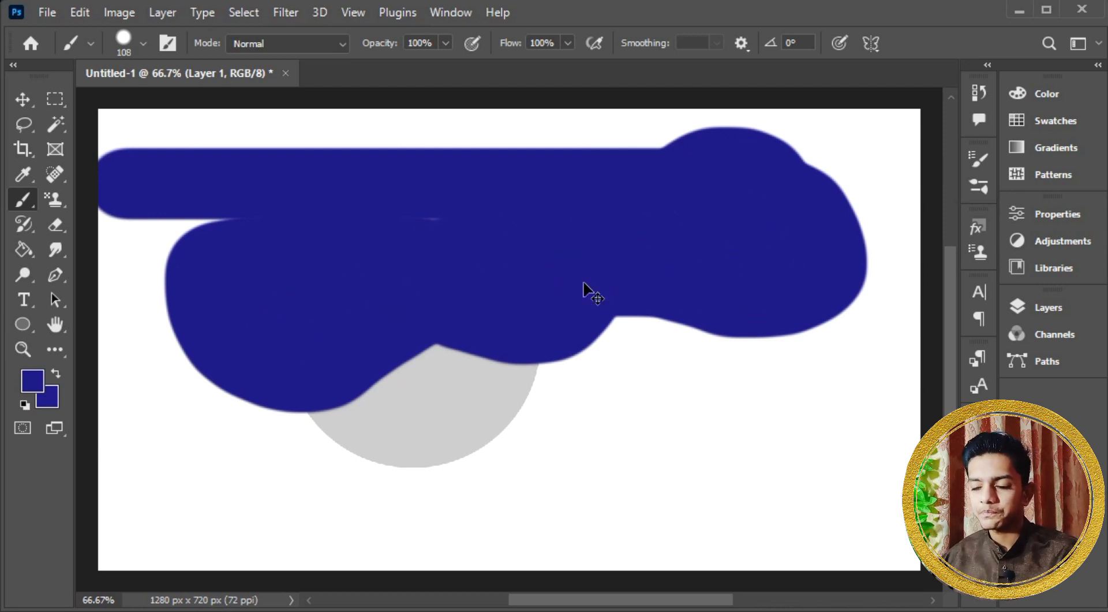
key("ctrl+z")
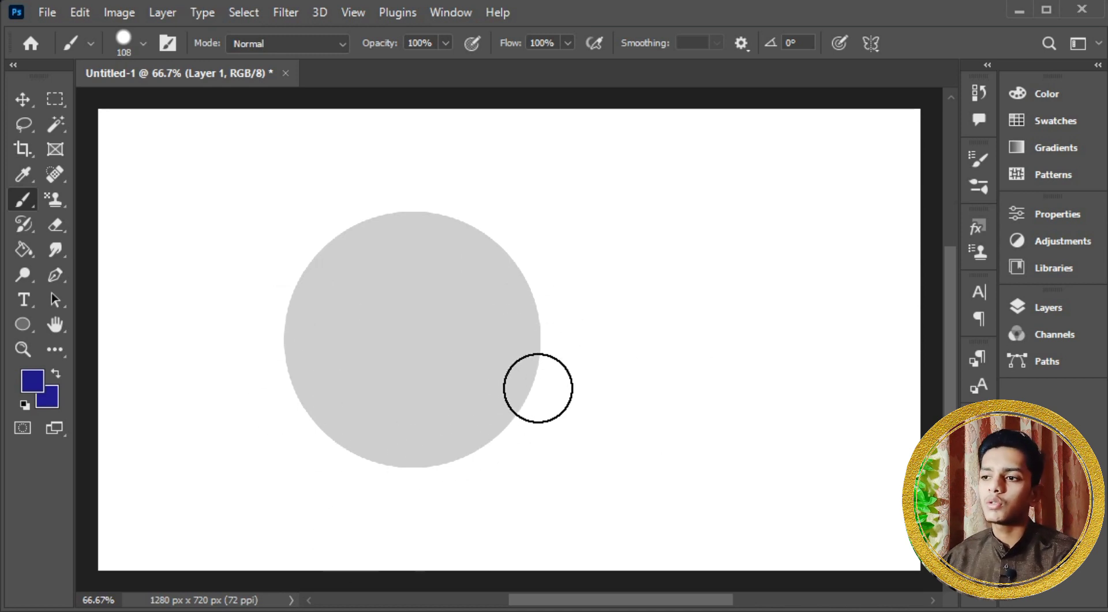
mouse_move(534, 384)
left_mouse_down()
mouse_move(490, 436)
mouse_move(337, 399)
left_mouse_up()
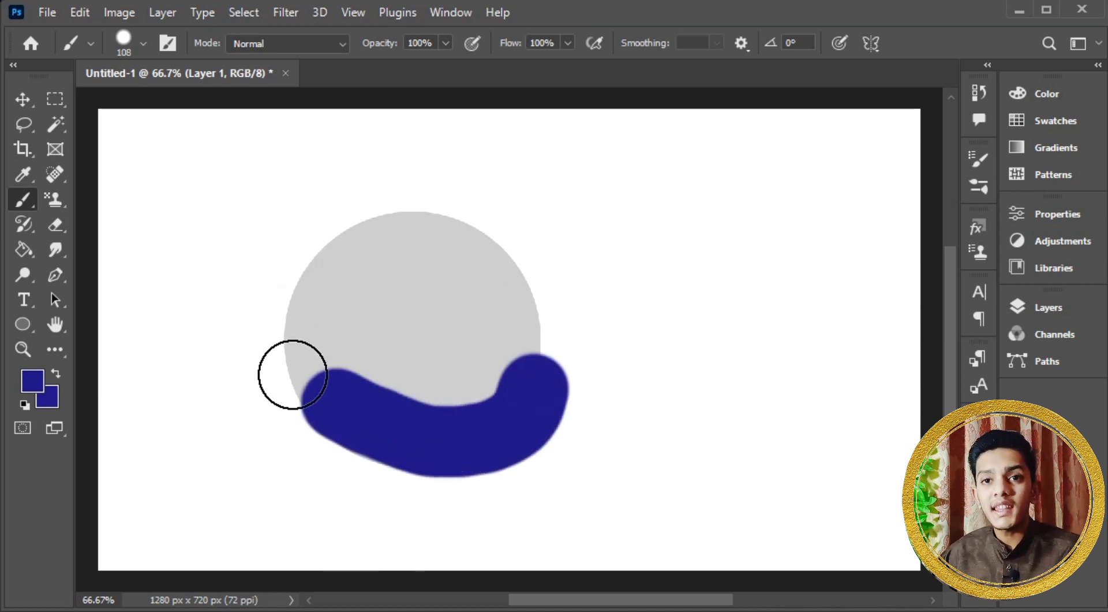
key("ctrl+z")
Create a clipping mask that clips Layer 1 to the Ellipse 1 layer below it
left_click(1048, 318)
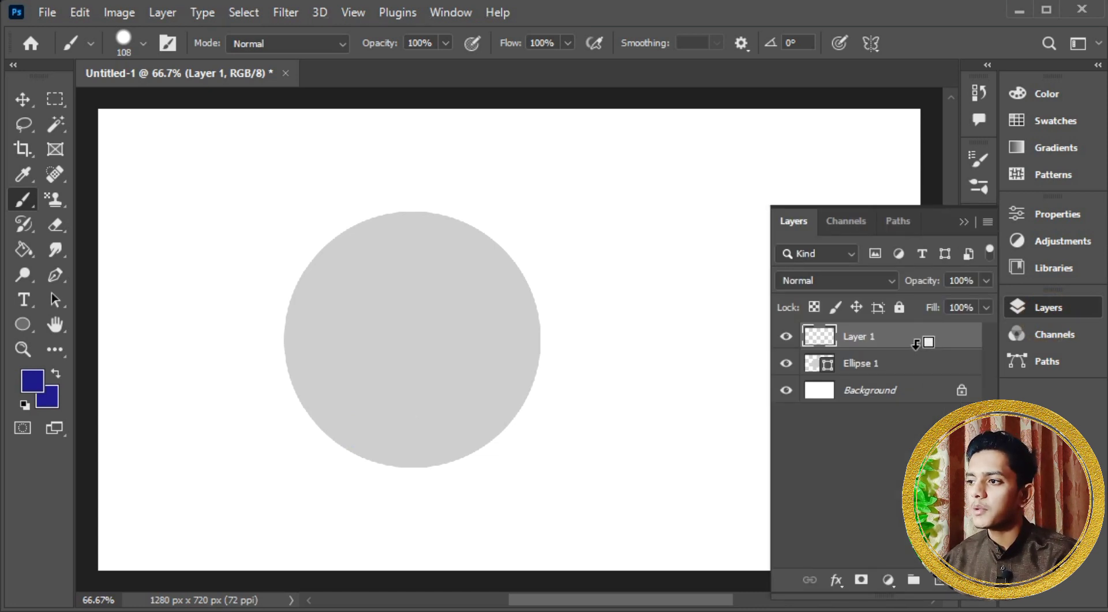
left_click(916, 344, "alt")
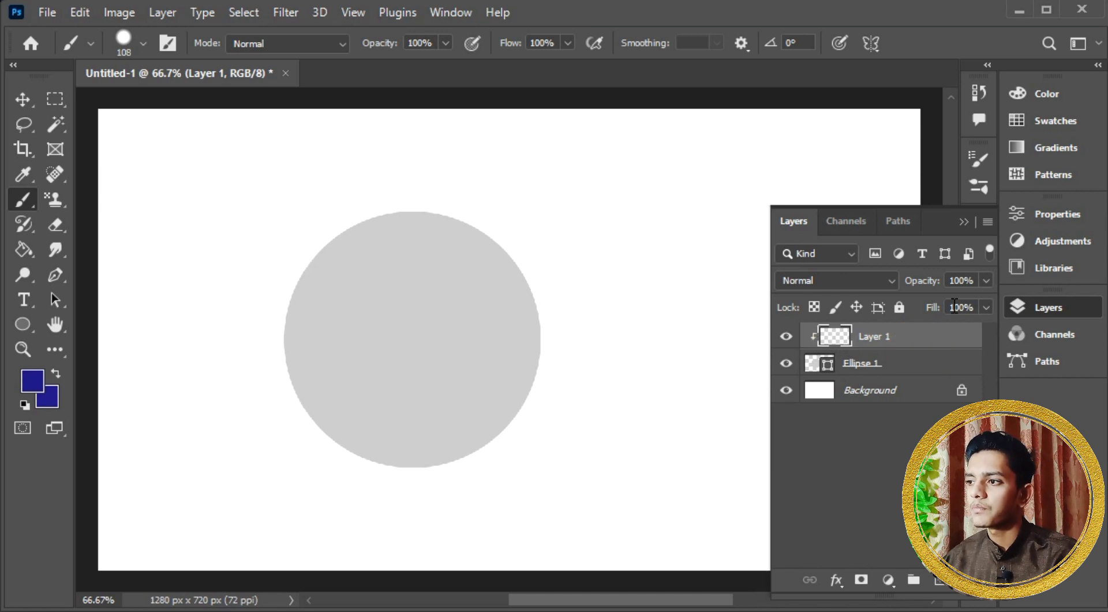
left_click(962, 226)
Try a blue brush stroke around the inside edge of the circle on clipped Layer 1, and undo it
mouse_move(531, 410)
left_mouse_down()
mouse_move(456, 458)
mouse_move(406, 460)
mouse_move(326, 439)
mouse_move(288, 375)
mouse_move(291, 297)
mouse_move(319, 261)
mouse_move(410, 241)
mouse_move(486, 274)
mouse_move(517, 368)
mouse_move(509, 415)
mouse_move(397, 456)
mouse_move(329, 426)
mouse_move(354, 252)
left_mouse_up()
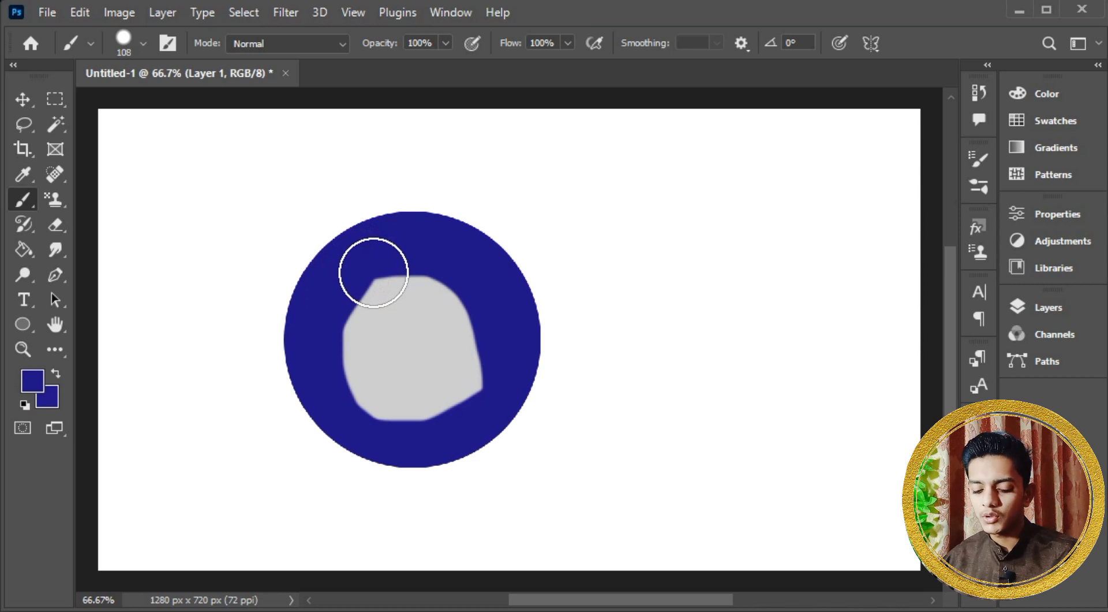
key("ctrl+z")
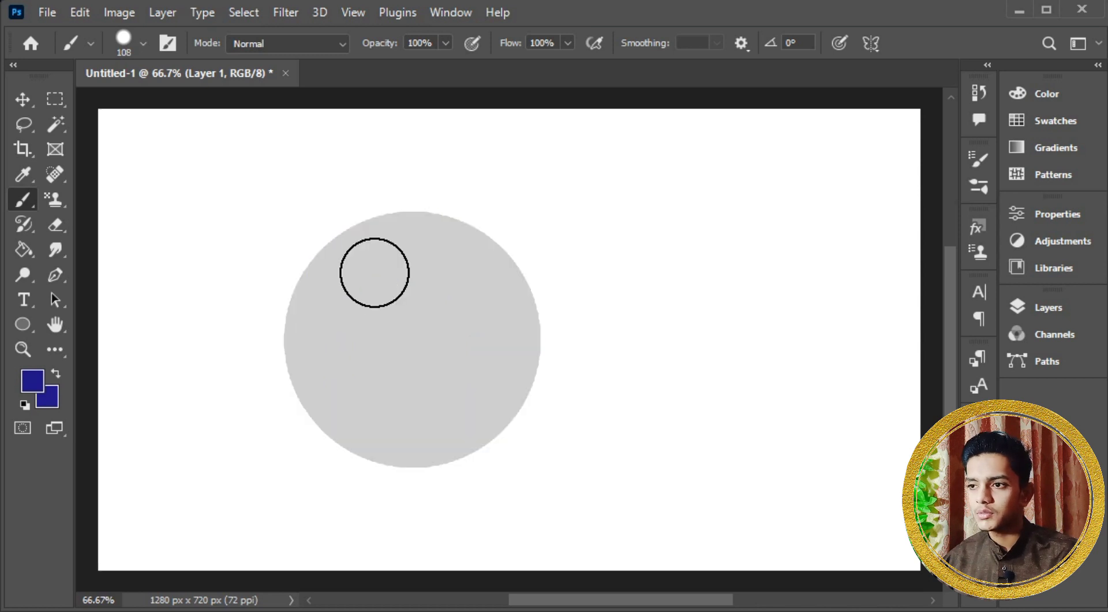
Set the foreground colour to a dark purple
left_click(25, 389)
left_click(758, 407)
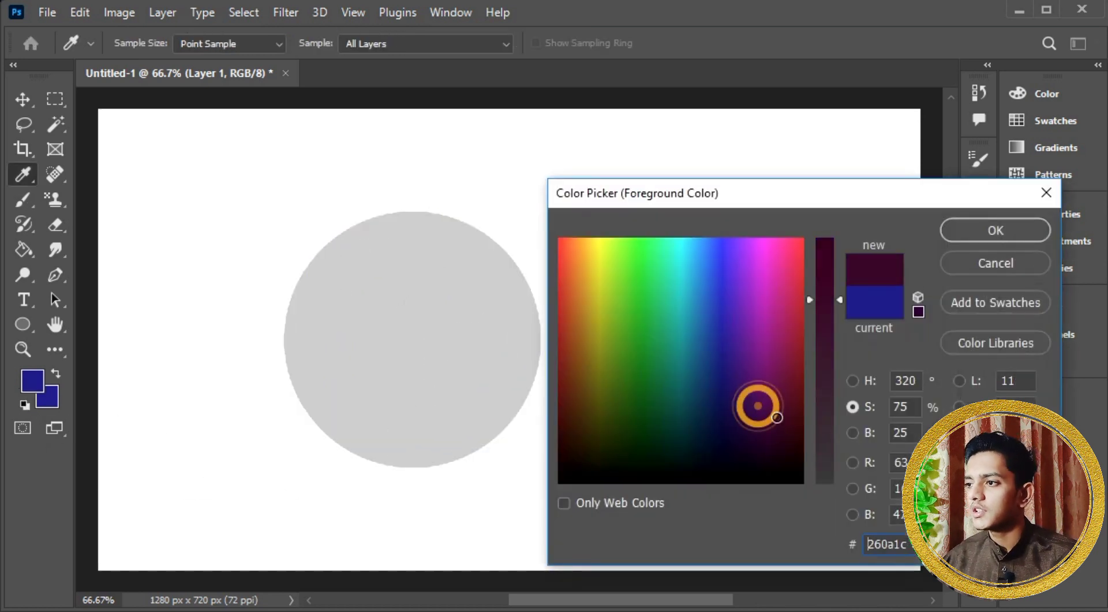
left_click(996, 230)
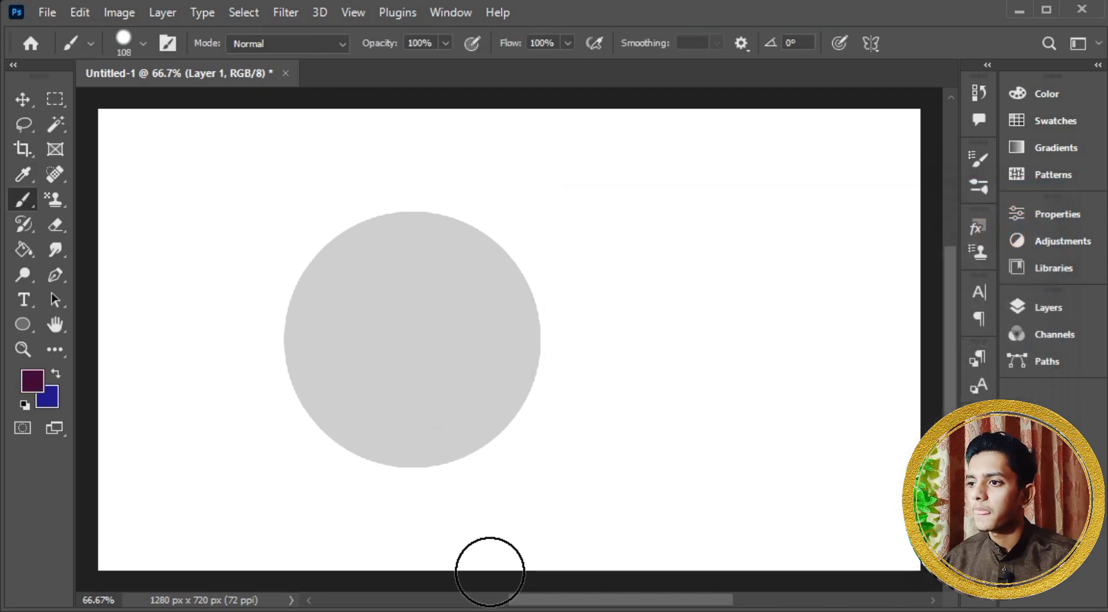
Set the brush size to 61 px and its hardness to 0%
left_click(147, 44)
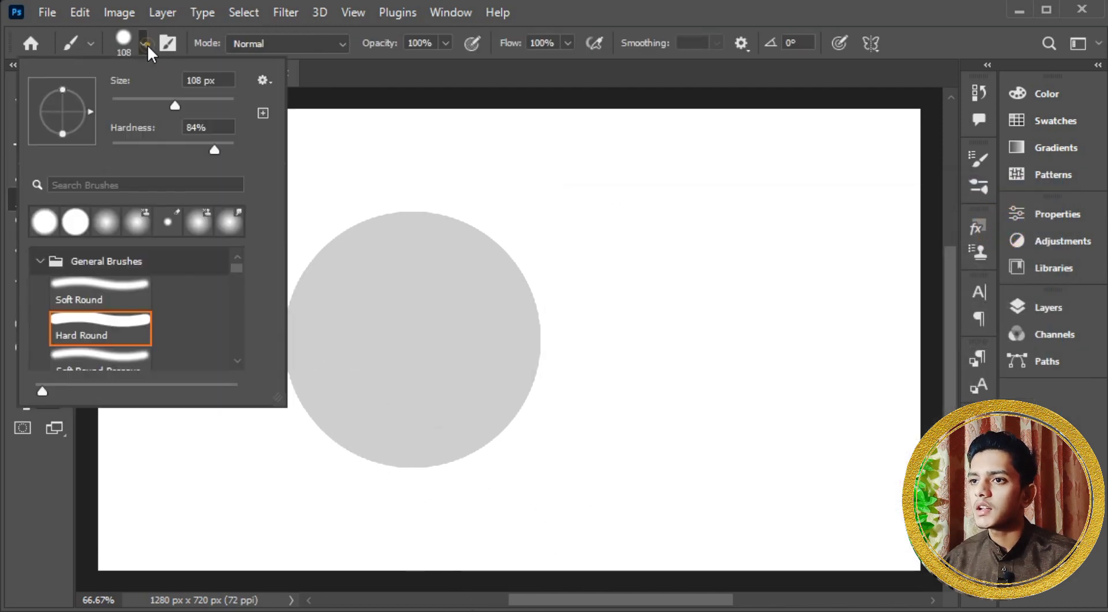
left_click_drag(178, 104, 148, 104)
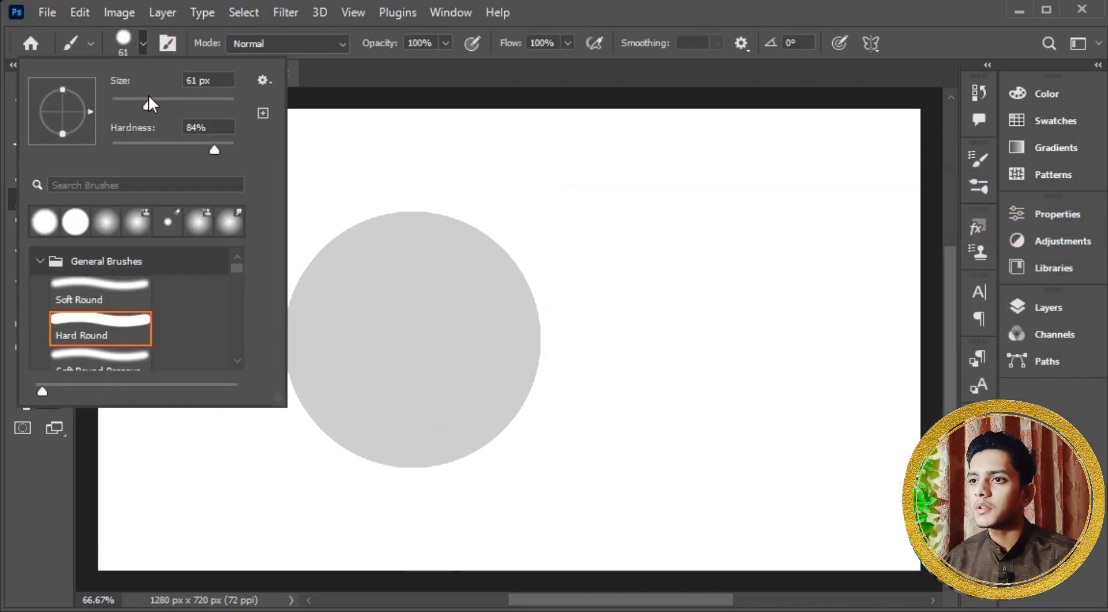
left_click_drag(215, 150, 82, 157)
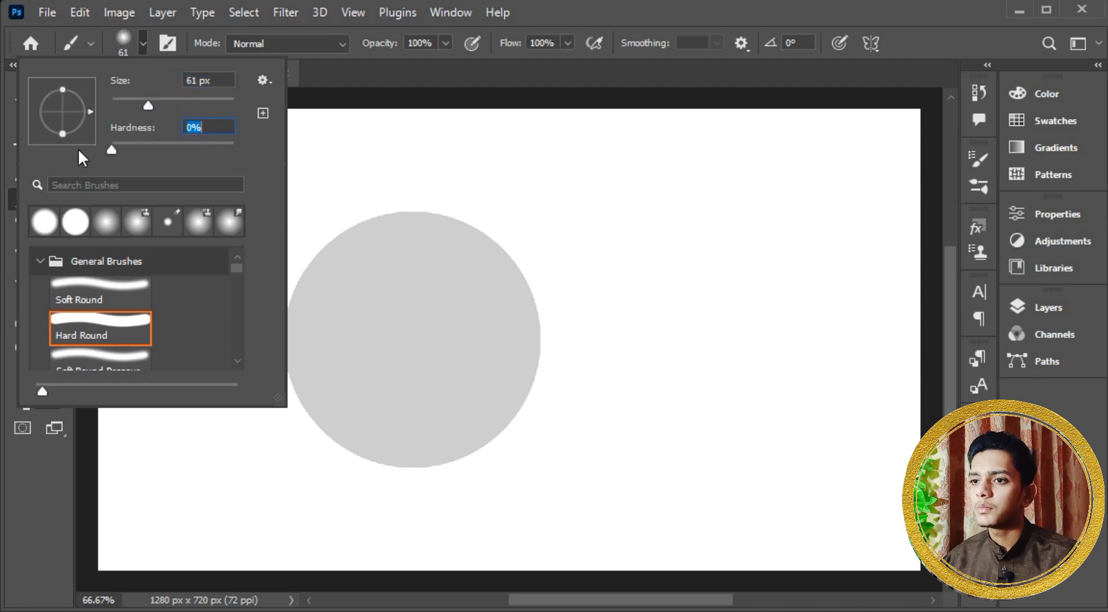
Try soft dark purple brush strokes along the circle's lower right edge, and undo them
mouse_move(358, 472)
left_mouse_down()
mouse_move(358, 457)
mouse_move(448, 468)
mouse_move(534, 375)
mouse_move(230, 465)
left_mouse_up()
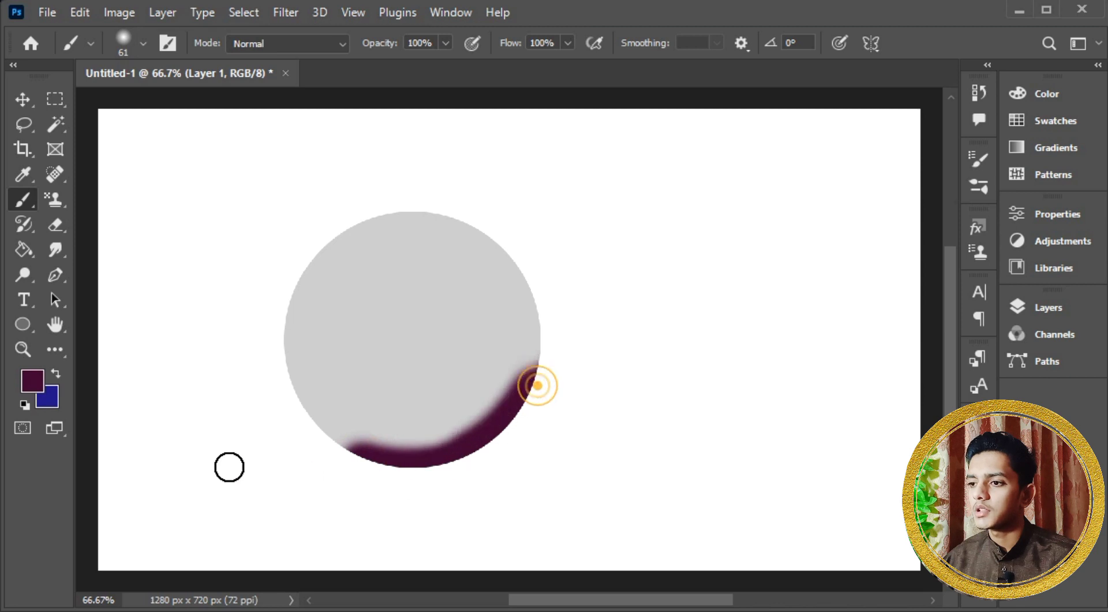
key("ctrl+z")
key("ctrl+z")
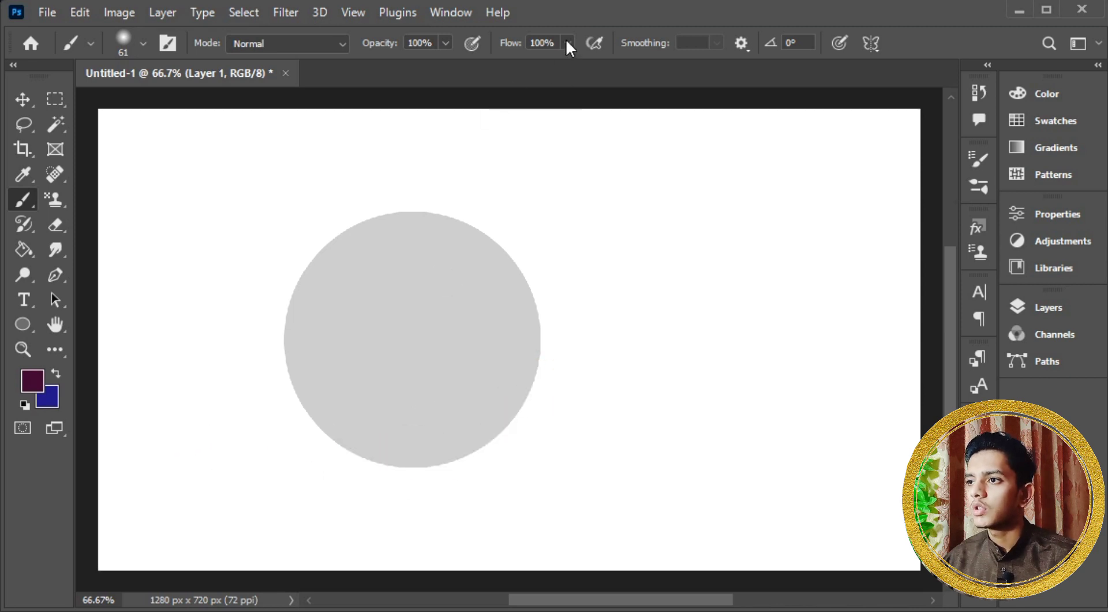
Lower the brush flow to 35% and enlarge the brush to 100 px
left_click(567, 41)
left_click_drag(524, 70, 506, 70)
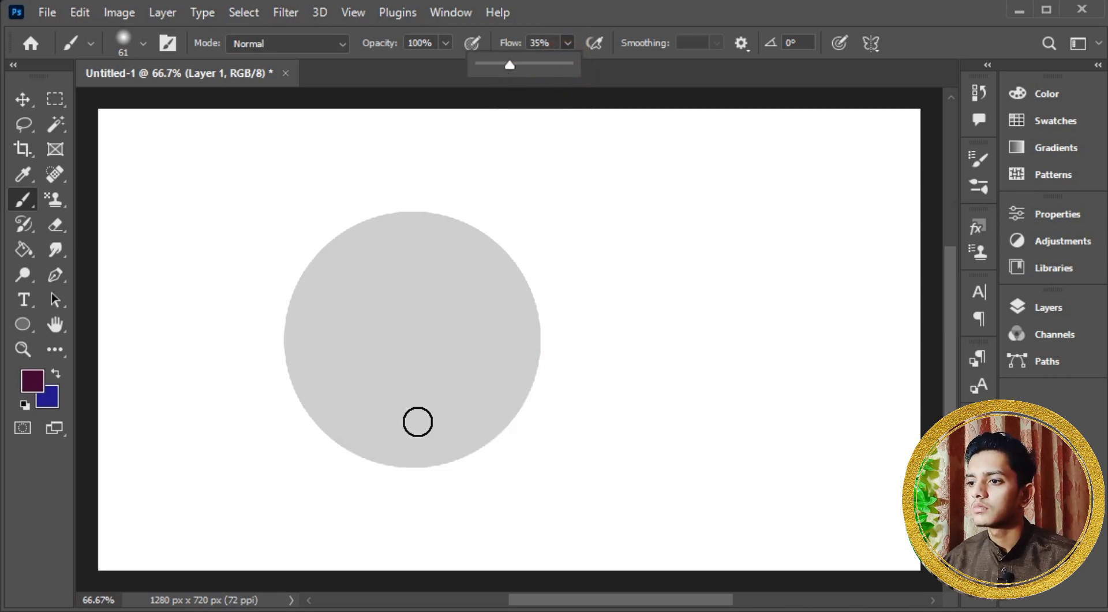
key("bracketright")
key("bracketright")
key("bracketright")
key("bracketright")
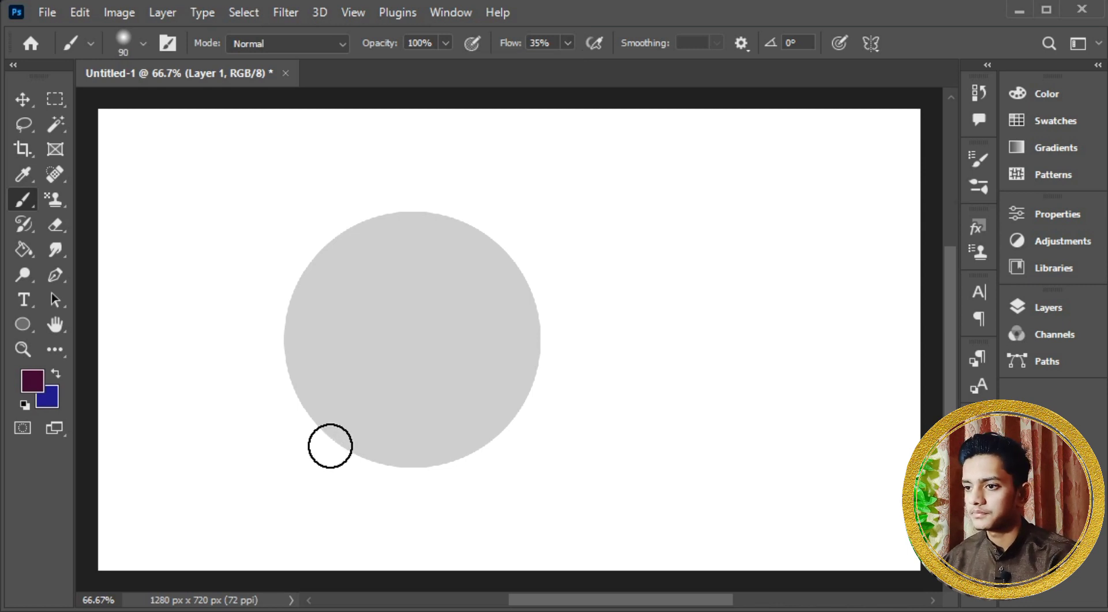
Paint soft dark purple shading along the circle's lower and right edges on clipped Layer 1
mouse_move(336, 461)
left_mouse_down()
mouse_move(557, 499)
mouse_move(511, 443)
mouse_move(403, 496)
mouse_move(265, 476)
mouse_move(273, 465)
mouse_move(524, 453)
mouse_move(452, 505)
mouse_move(308, 466)
mouse_move(400, 480)
mouse_move(505, 385)
mouse_move(561, 289)
left_mouse_up()
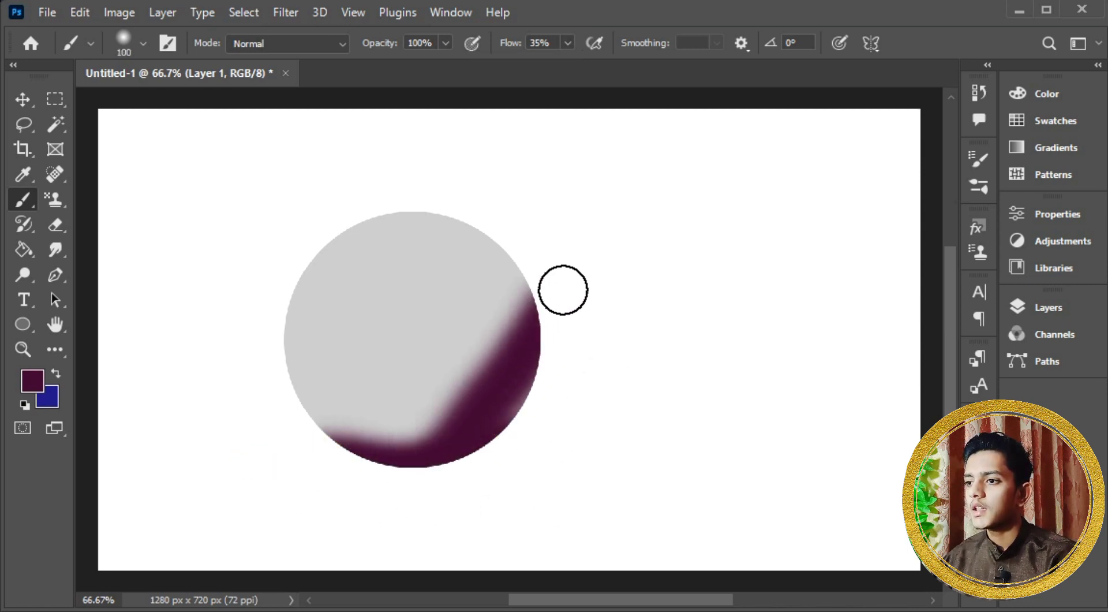
key("ctrl+z")
mouse_move(548, 337)
left_mouse_down()
mouse_move(534, 392)
mouse_move(285, 510)
left_mouse_up()
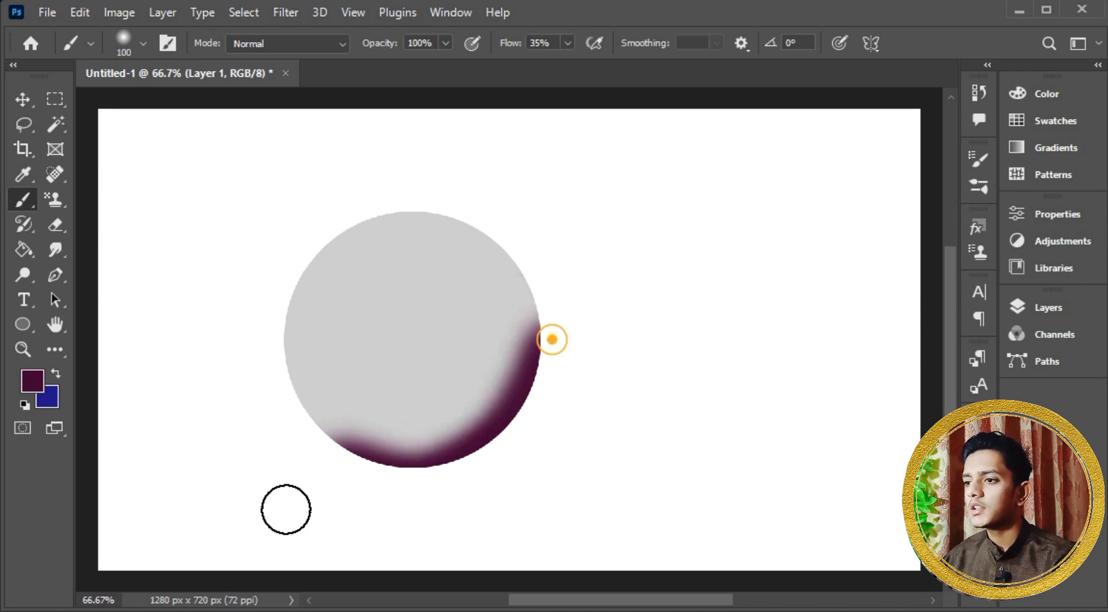
left_click_drag(289, 417, 666, 367)
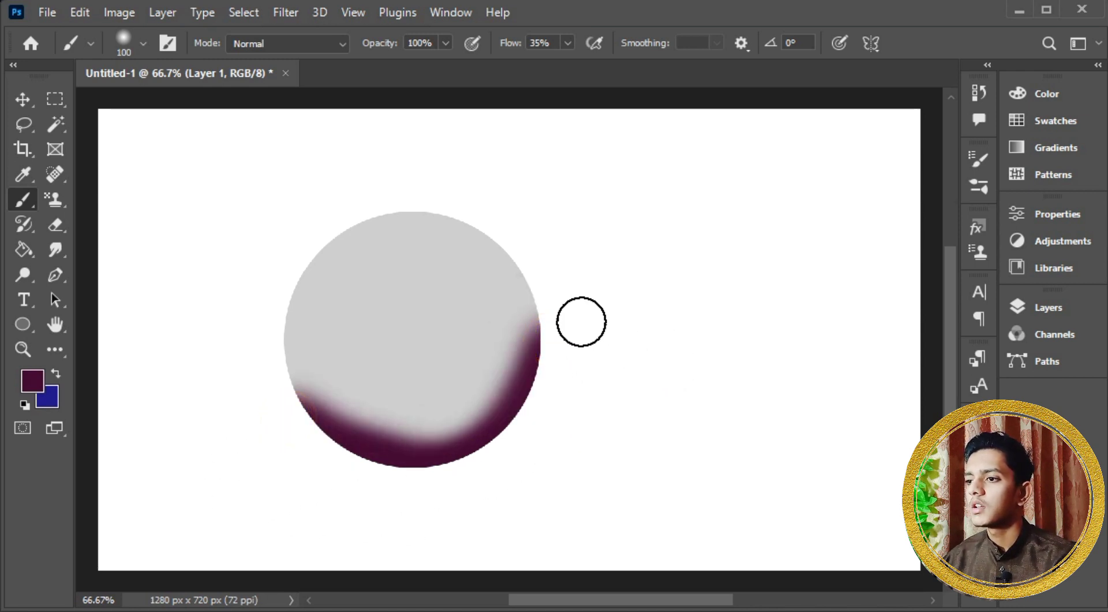
mouse_move(560, 320)
left_mouse_down()
mouse_move(487, 435)
mouse_move(339, 430)
left_mouse_up()
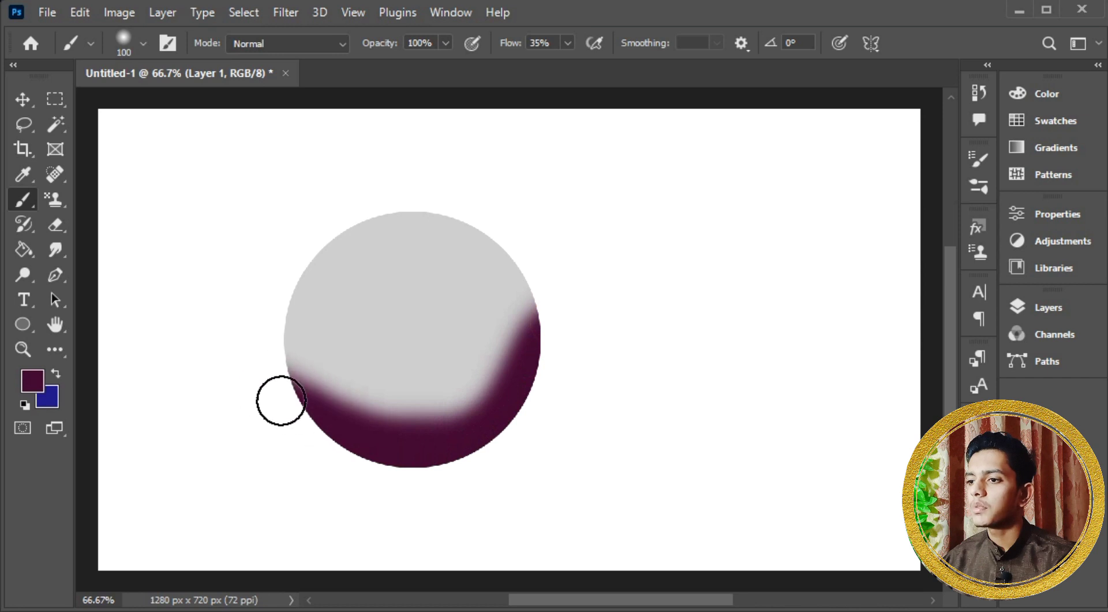
mouse_move(279, 396)
left_mouse_down()
mouse_move(416, 425)
mouse_move(563, 268)
left_mouse_up()
Release Layer 1's clipping mask to show the full strokes, and clip it to Ellipse 1 again
left_click(1048, 307)
left_click(867, 348, "alt")
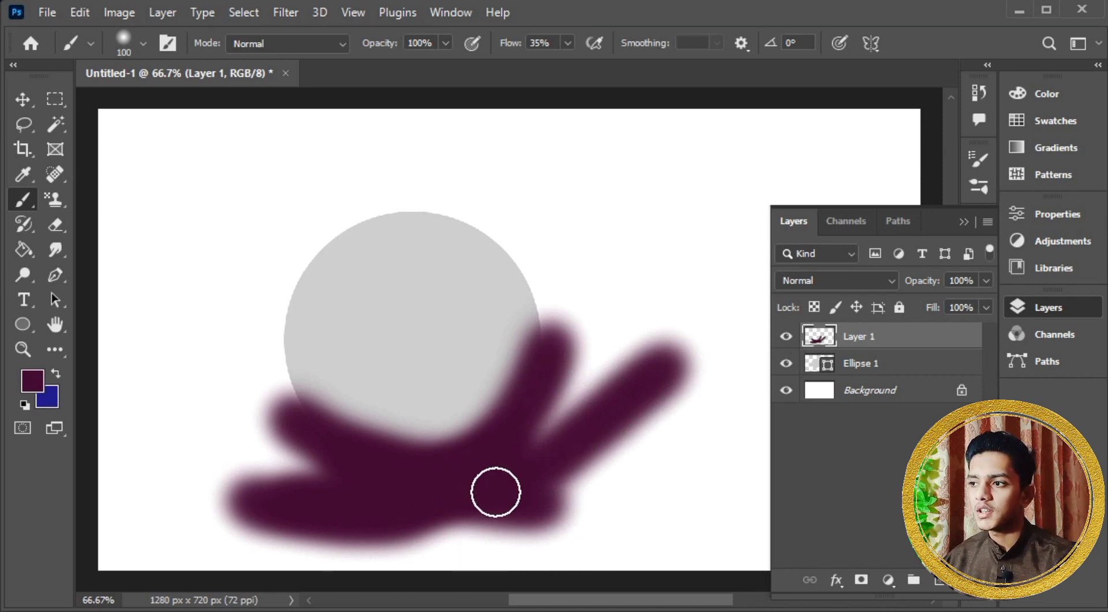
key("ctrl+alt+g")
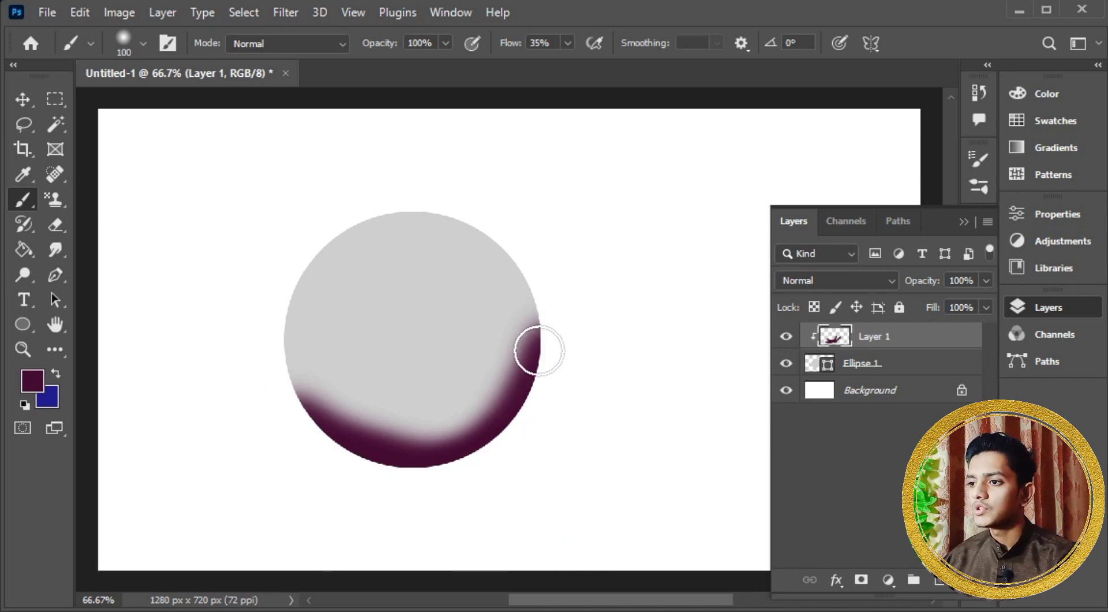
Paint over the rest of the circle with dark purple on clipped Layer 1 until it is fully covered
mouse_move(433, 234)
left_mouse_down()
mouse_move(315, 350)
mouse_move(328, 529)
mouse_move(486, 327)
mouse_move(458, 226)
mouse_move(344, 449)
mouse_move(442, 298)
mouse_move(312, 383)
mouse_move(465, 343)
mouse_move(416, 277)
mouse_move(402, 310)
left_mouse_up()
mouse_move(317, 341)
left_mouse_down()
mouse_move(392, 222)
mouse_move(341, 275)
mouse_move(335, 369)
mouse_move(363, 421)
mouse_move(497, 418)
mouse_move(529, 263)
mouse_move(530, 390)
mouse_move(444, 450)
mouse_move(311, 369)
mouse_move(340, 268)
mouse_move(291, 299)
mouse_move(409, 519)
mouse_move(502, 423)
mouse_move(456, 437)
left_mouse_up()
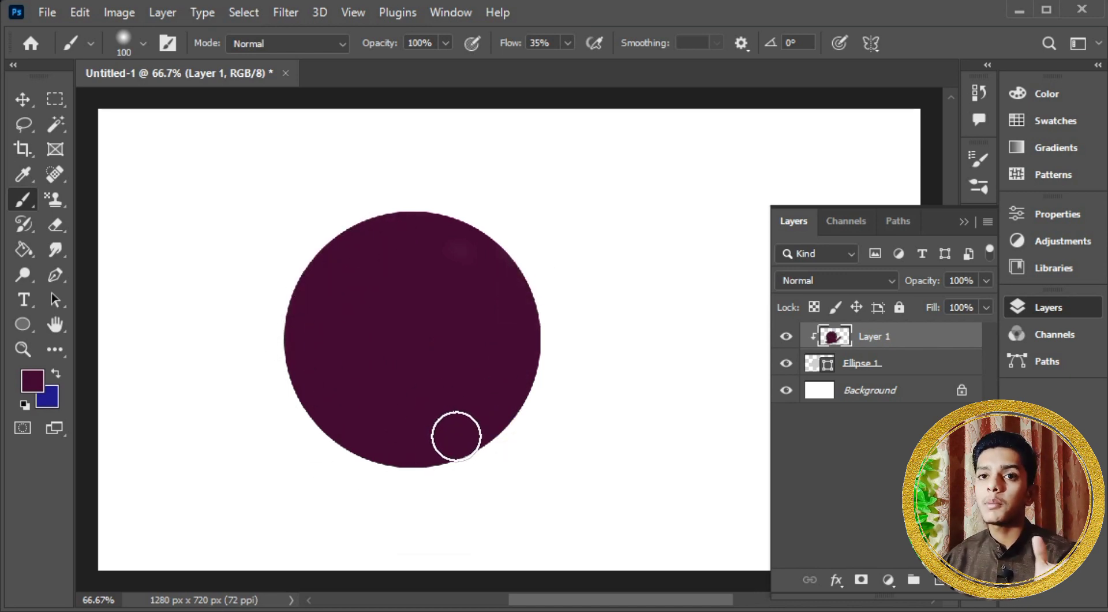
Undo all the dark purple brush strokes on clipped Layer 1 and delete the emptied layer
key("ctrl+z")
key("ctrl+z")
key("ctrl+z")
key("ctrl+z")
key("ctrl+z")
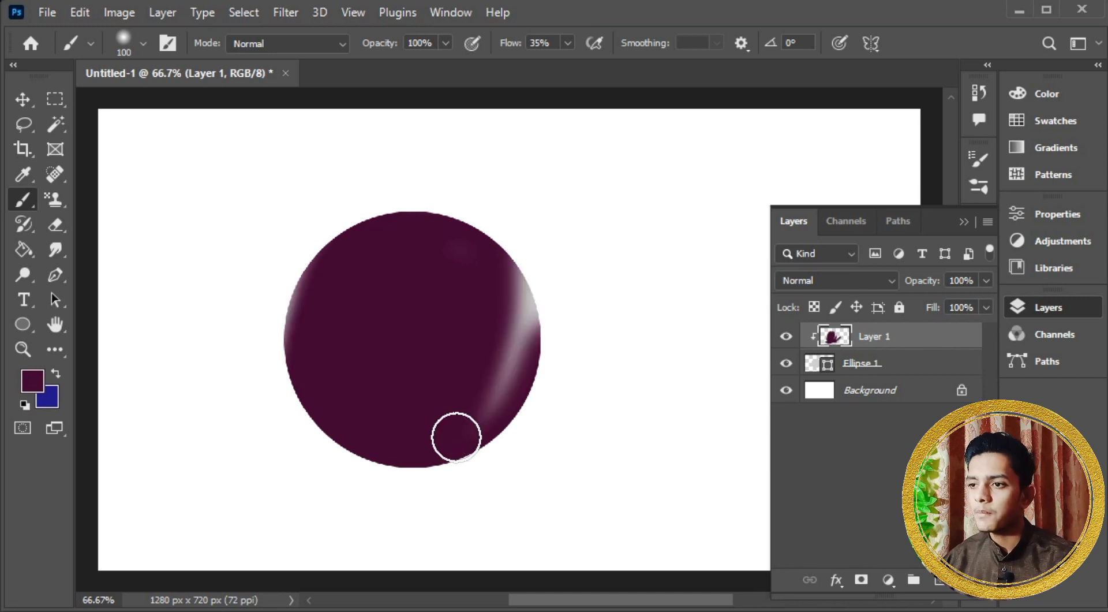
key("ctrl+z")
key("ctrl+z")
key("ctrl+z")
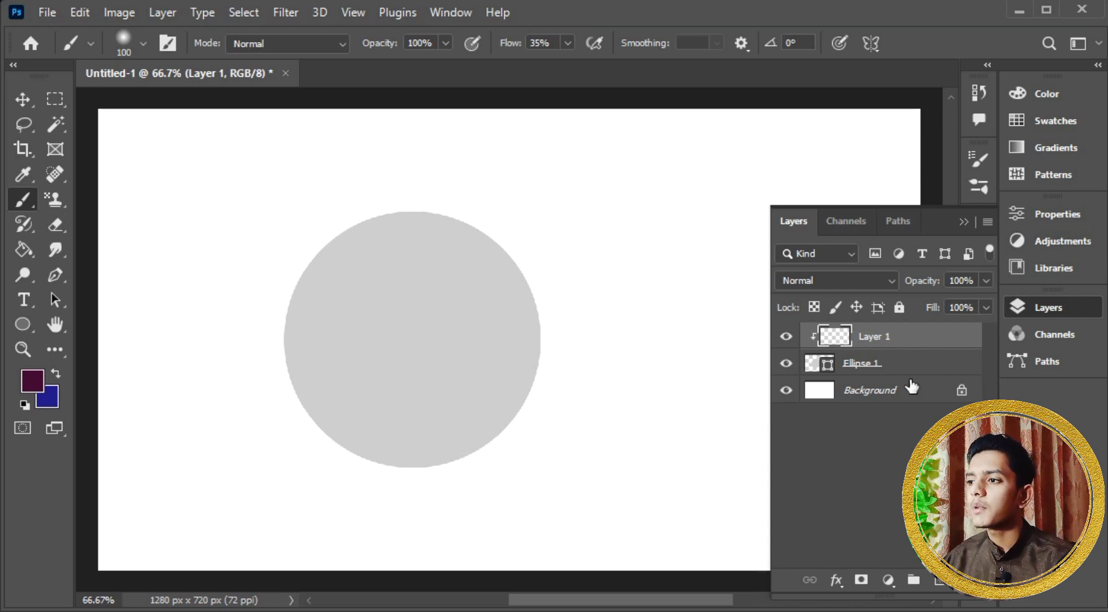
left_click_drag(922, 338, 965, 580)
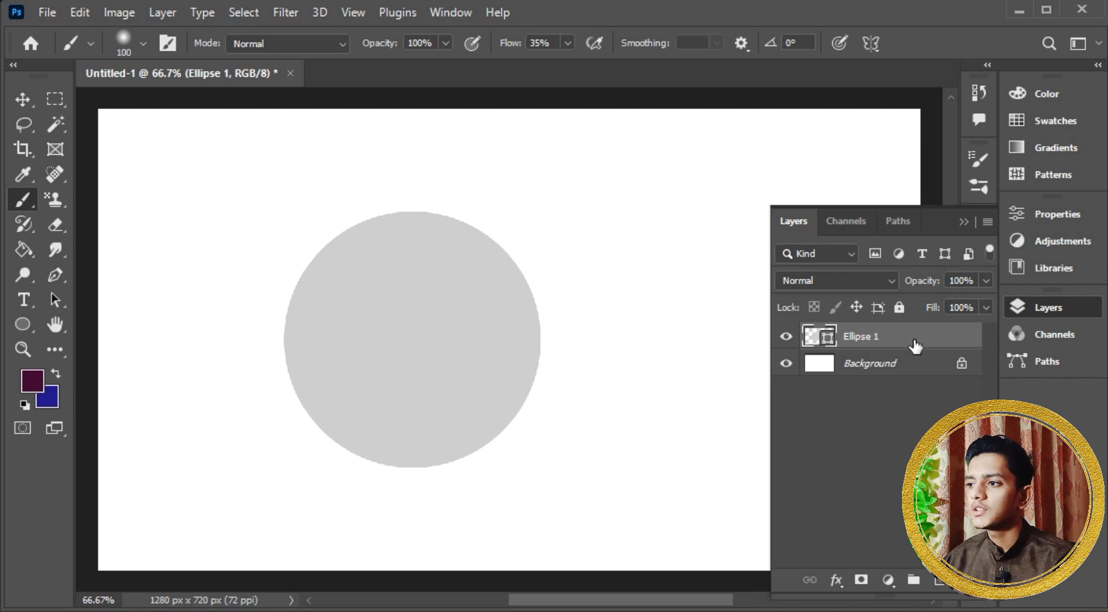
Hide Ellipse 1 and show it again to check the grey circle
left_click(786, 337)
left_click(785, 336)
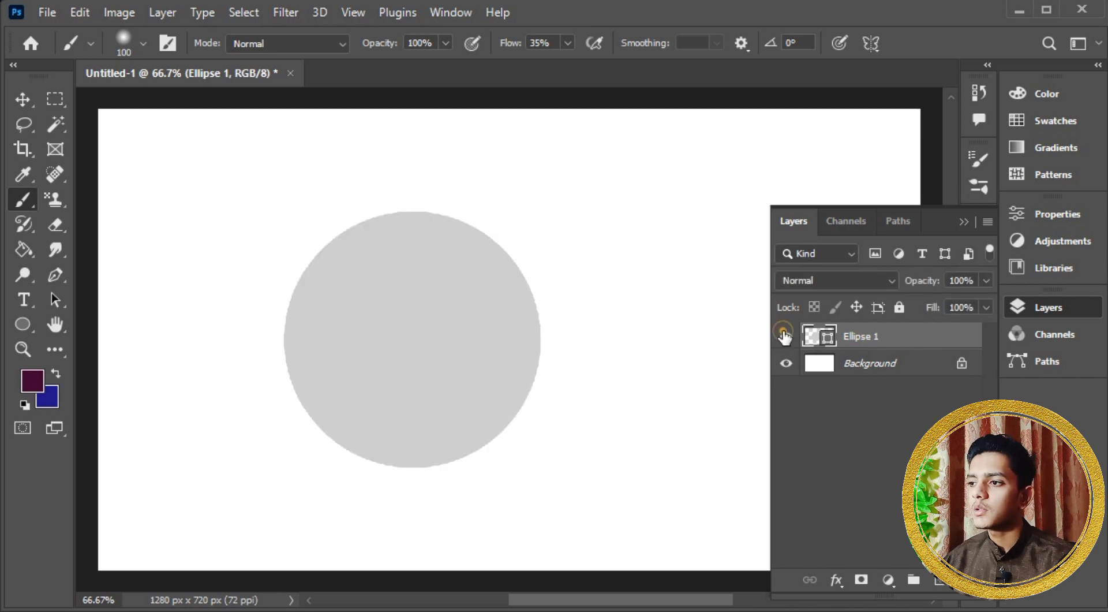
left_click(965, 221)
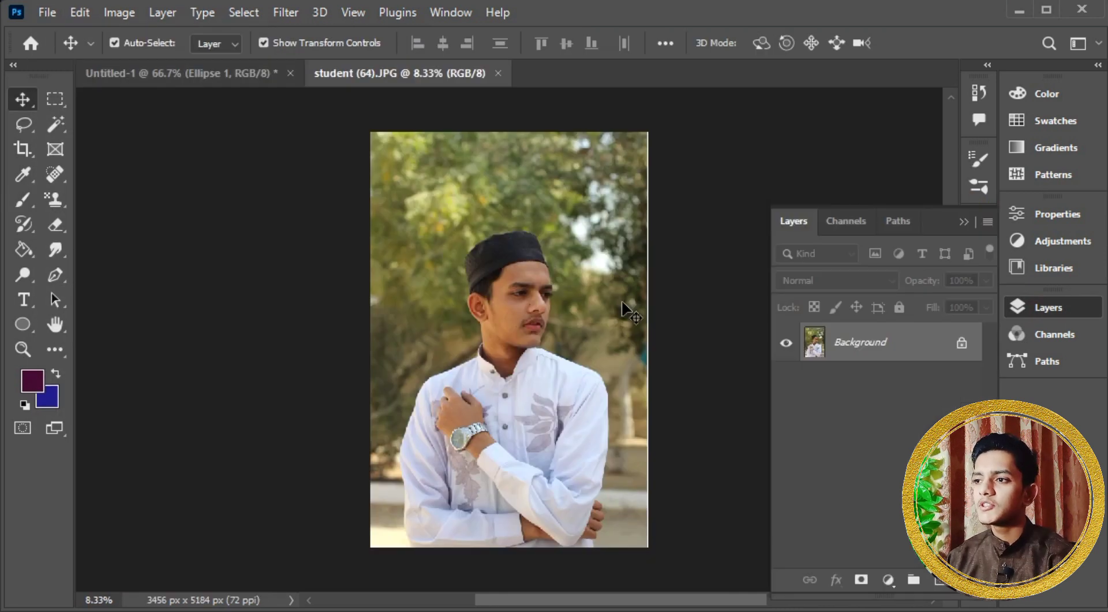
Unlock the background layer of student (64).JPG and convert it to a smart object
left_click(963, 345)
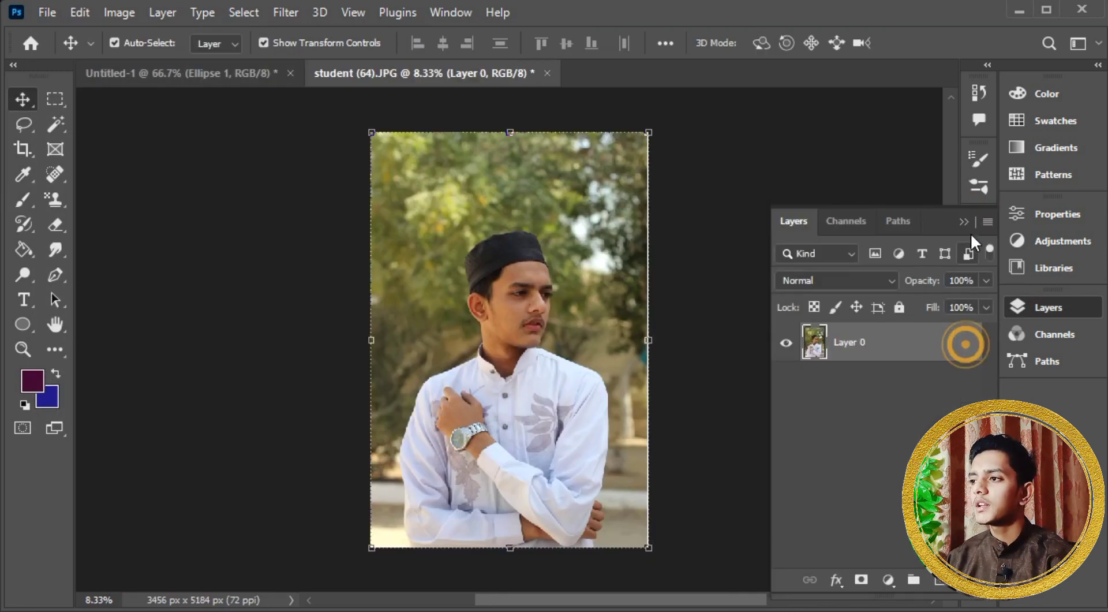
left_click(965, 223)
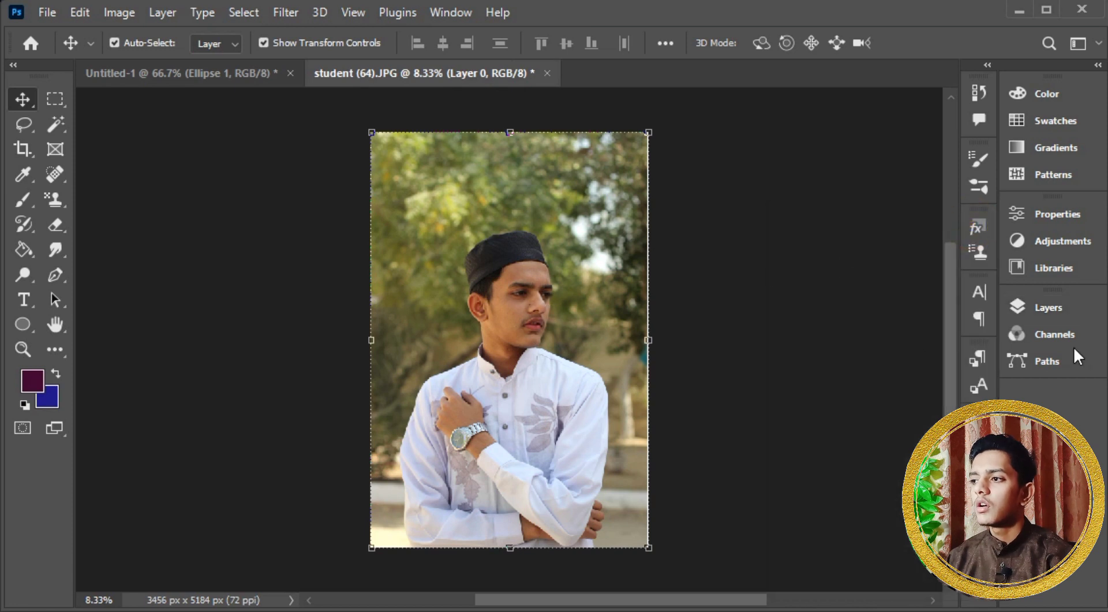
left_click(1076, 303)
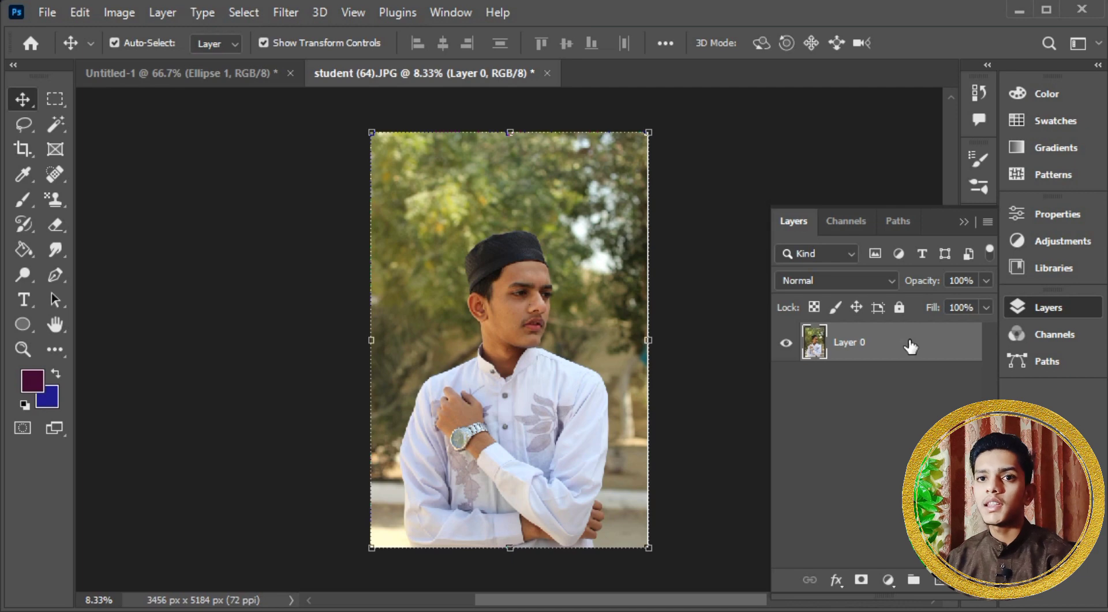
right_click(909, 341)
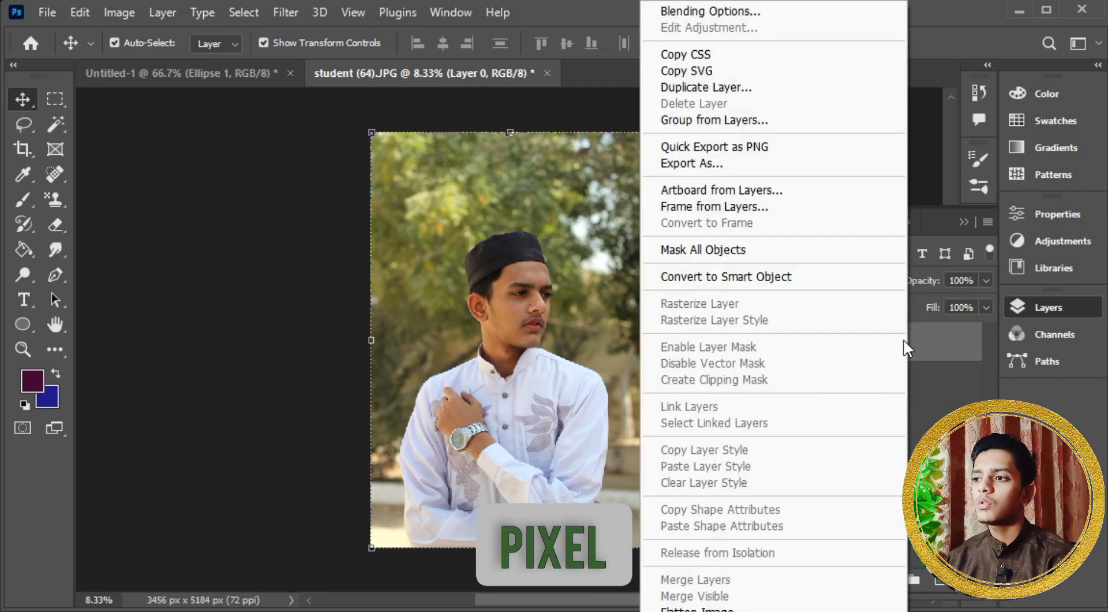
left_click(706, 277)
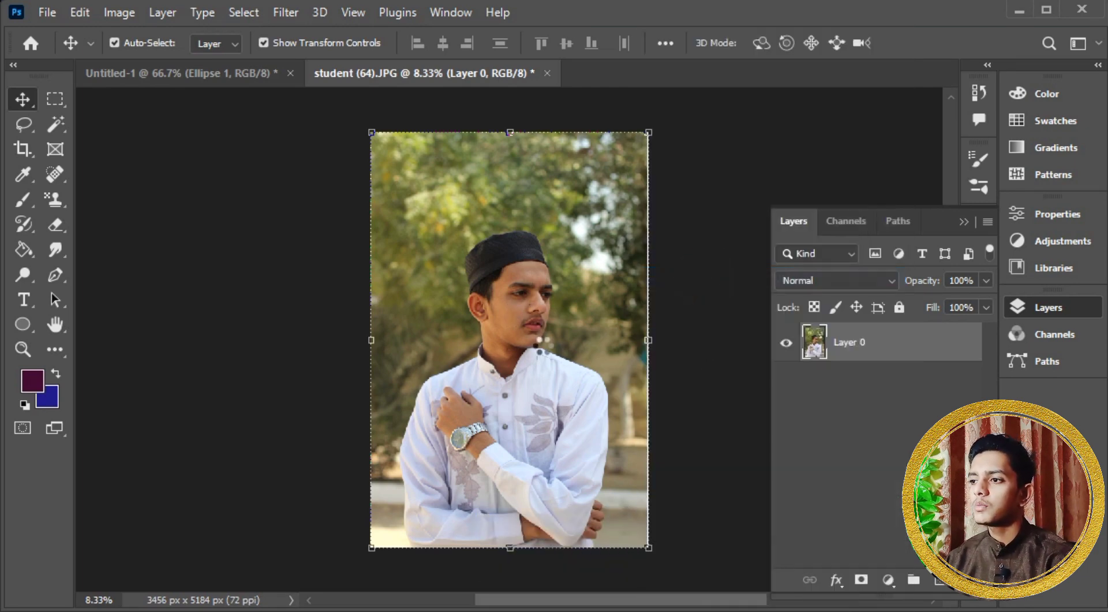
Copy the portrait layer from student (64).JPG into the Untitled-1 document, above Ellipse 1
left_click_drag(546, 358, 262, 81)
left_click_drag(434, 316, 505, 342)
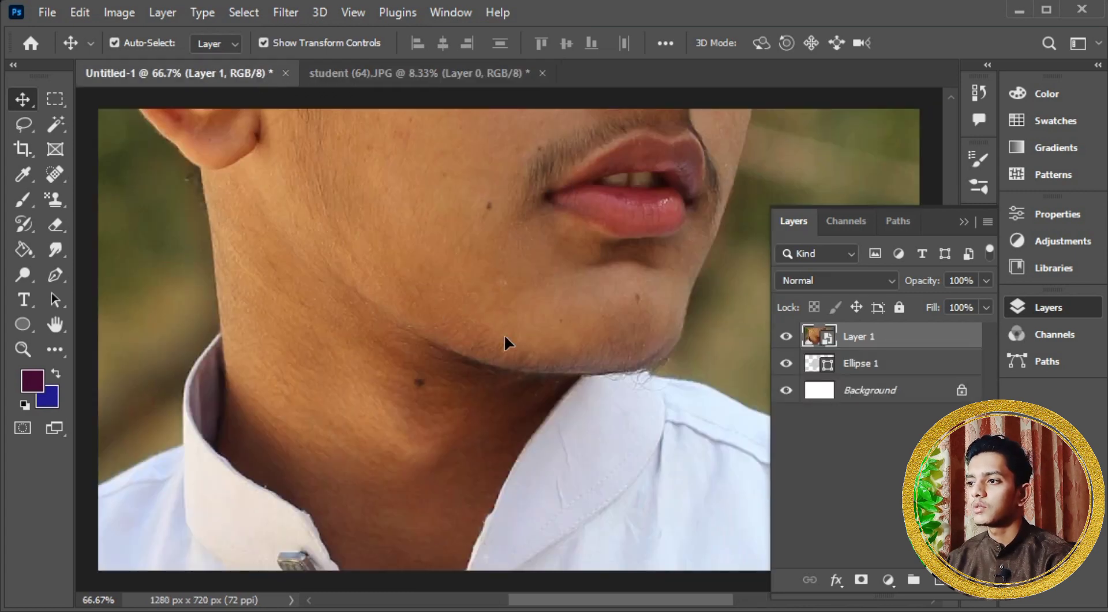
key("ctrl+minus")
key("ctrl+minus")
key("ctrl+minus")
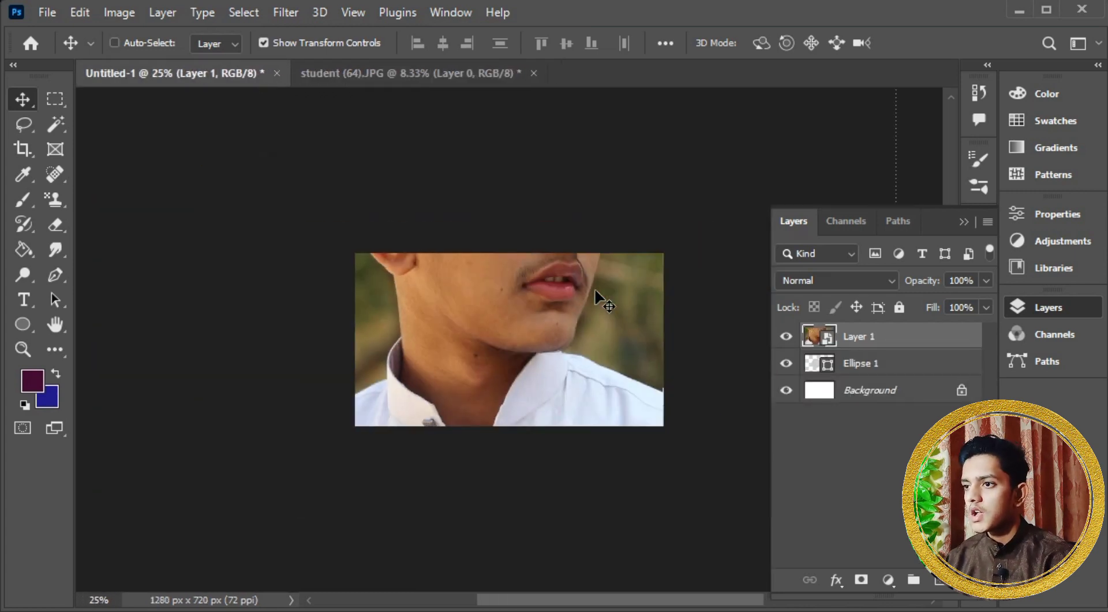
Scale the portrait on Layer 1 proportionally to about 13.3% so it fits the canvas over the circle
key("ctrl+t")
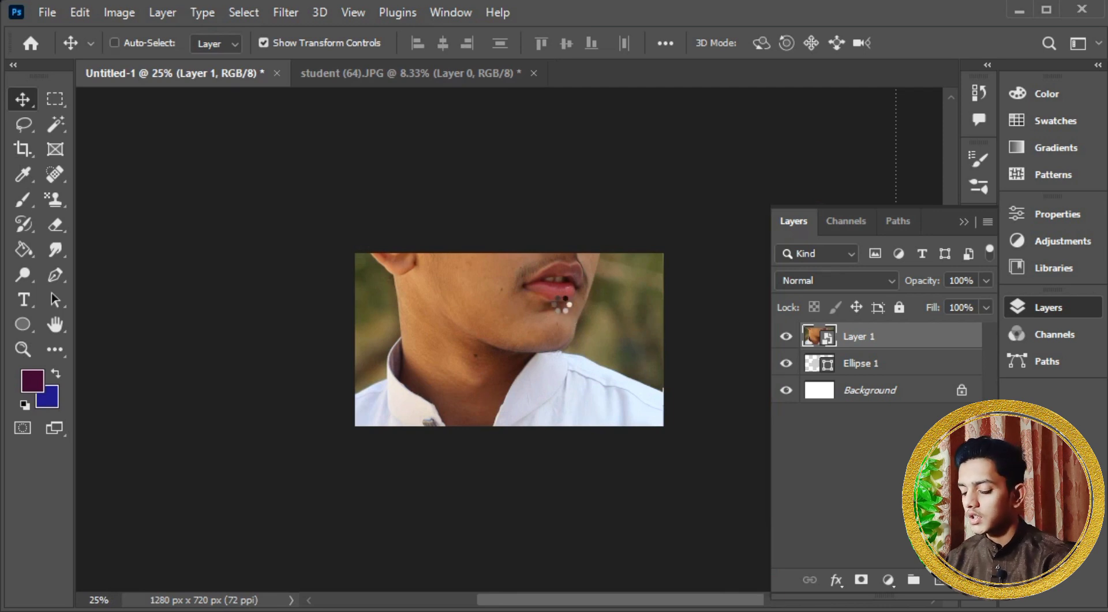
key("ctrl+minus")
key("ctrl+minus")
key("ctrl+minus")
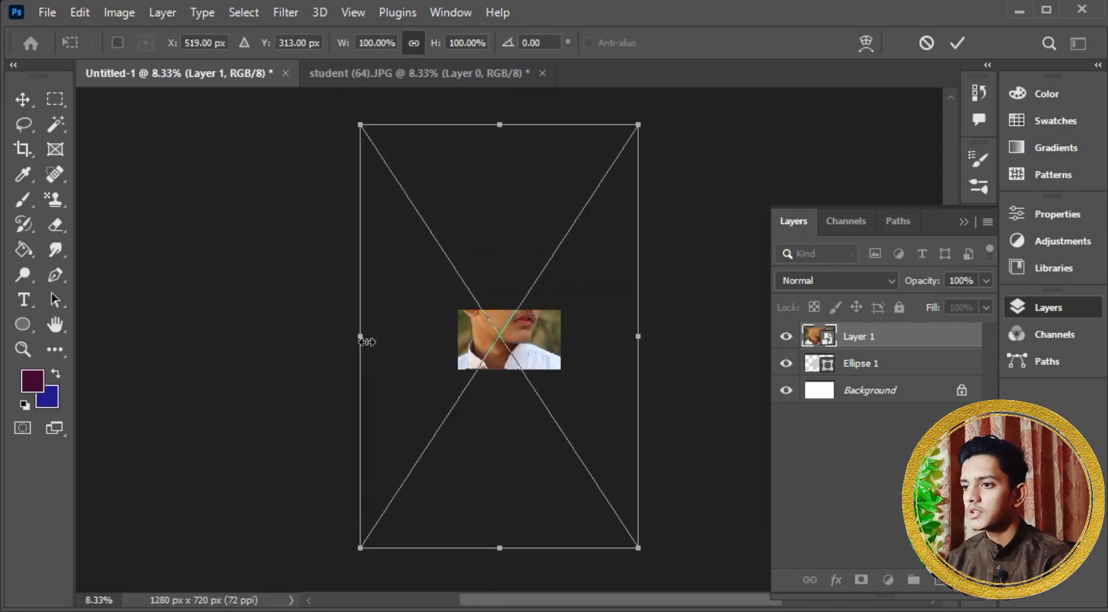
left_click_drag(360, 336, 507, 359)
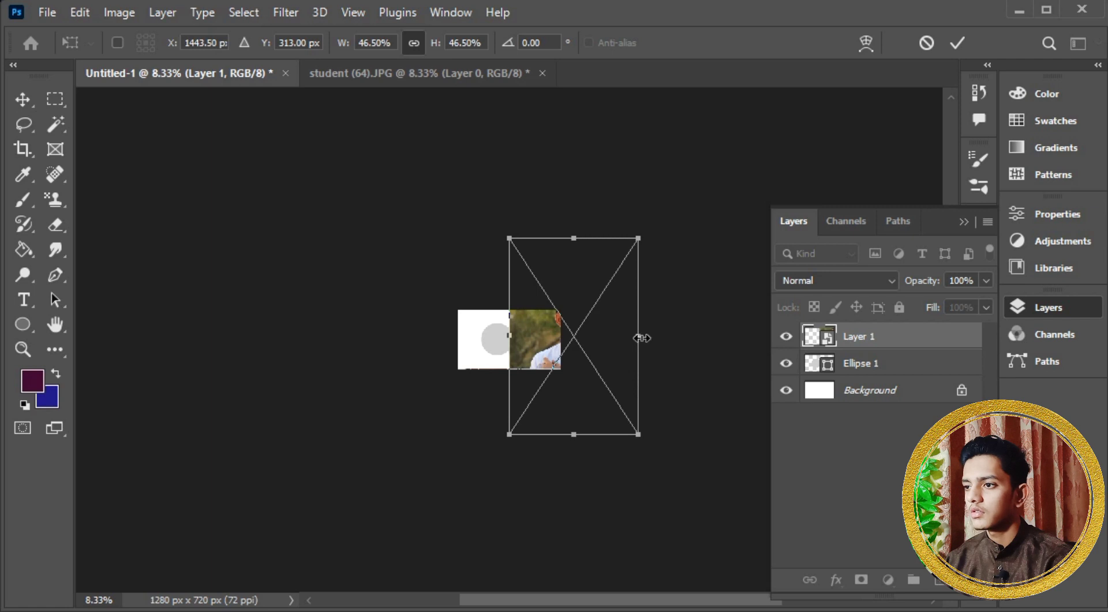
left_click_drag(638, 336, 500, 345)
key("ctrl+plus")
key("ctrl+plus")
key("ctrl+plus")
key("ctrl+plus")
key("ctrl+plus")
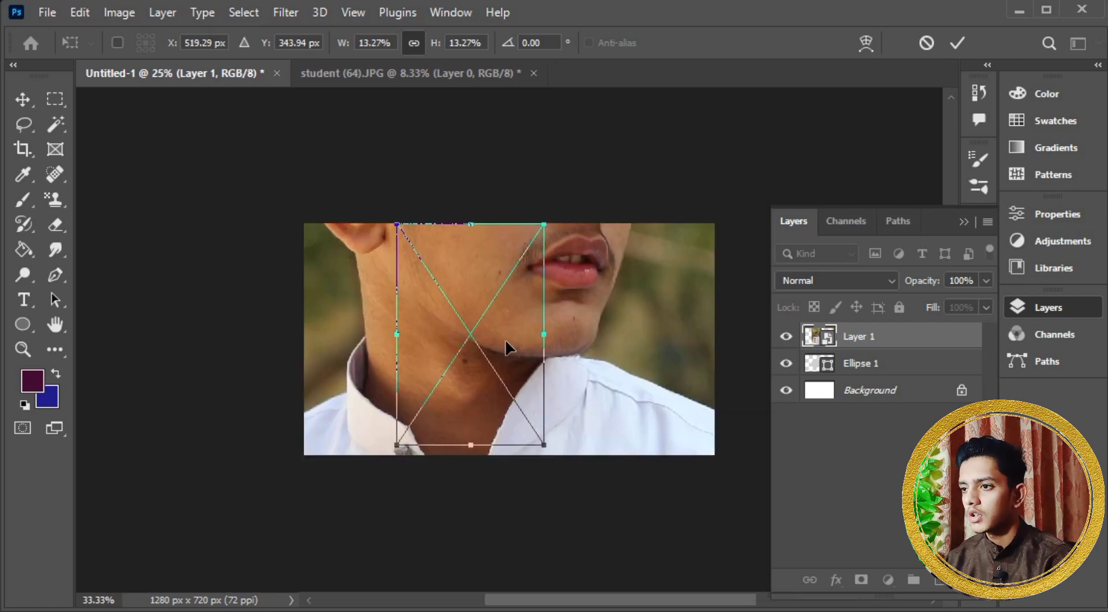
Clip portrait Layer 1 to Ellipse 1 and reposition the photo so it is centred in the circle
left_click(922, 341, "alt")
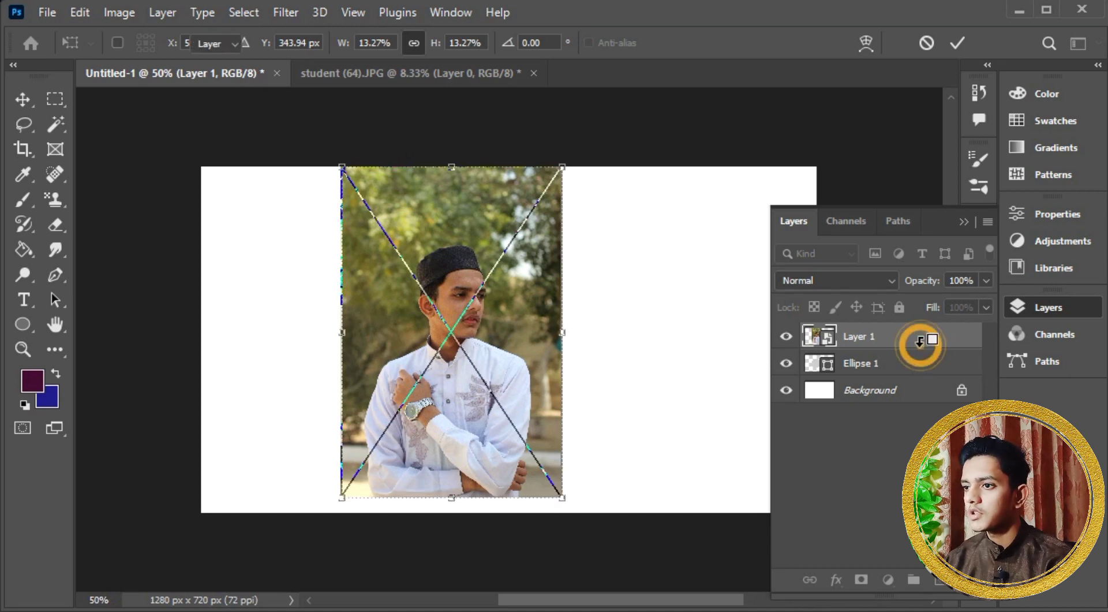
left_click_drag(490, 356, 472, 361)
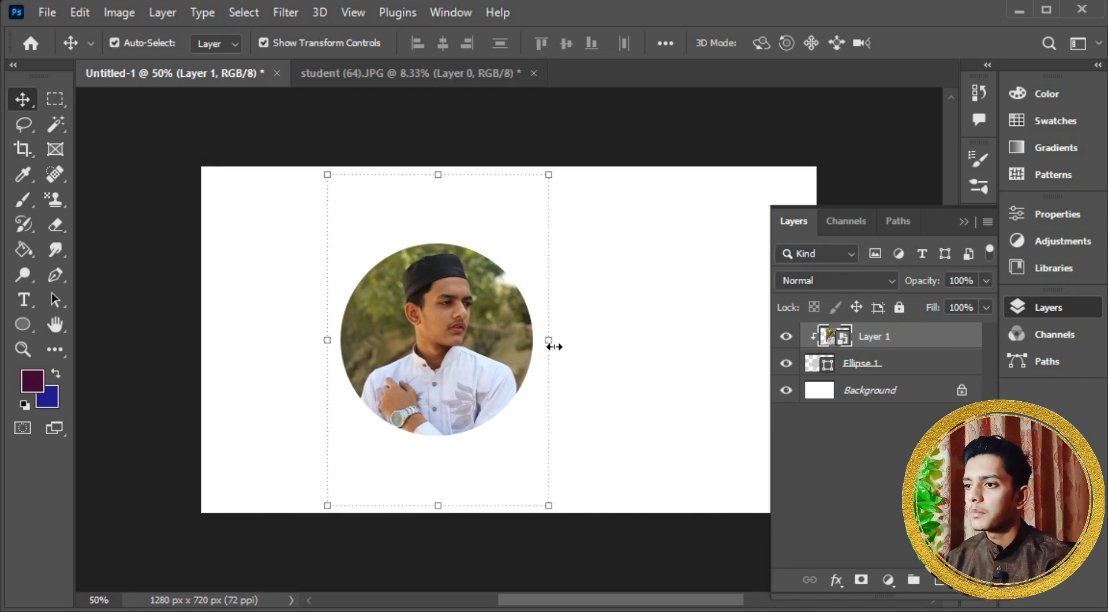
Scale the clipped portrait down to about 10.1%, keeping it centred in the circle
left_click_drag(549, 339, 520, 339)
left_click_drag(328, 338, 341, 338)
left_click_drag(477, 353, 483, 352)
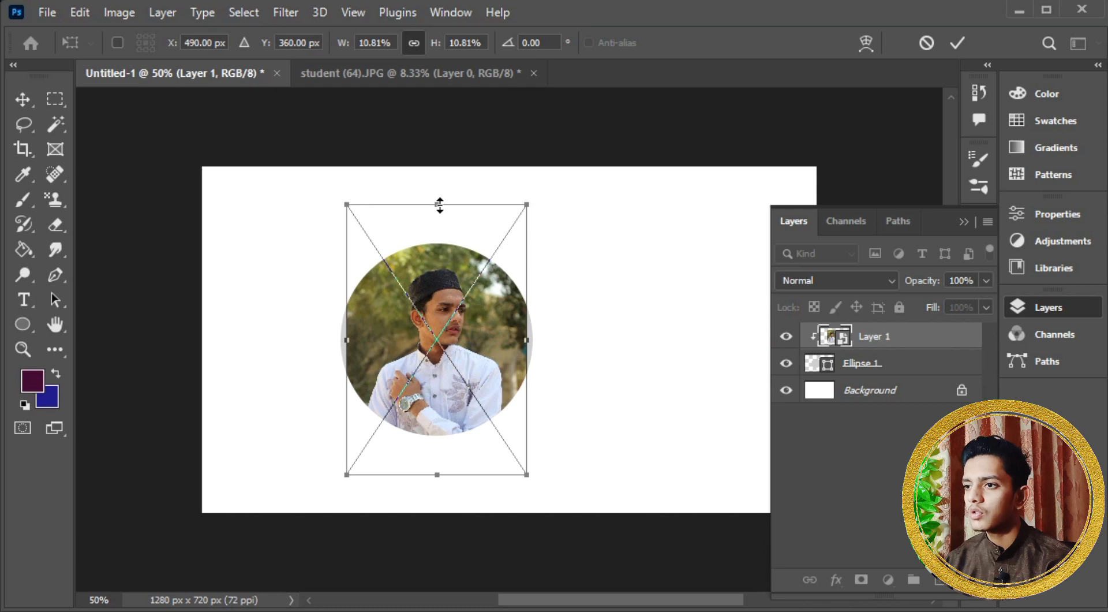
left_click_drag(437, 204, 437, 225)
left_click_drag(448, 349, 449, 332)
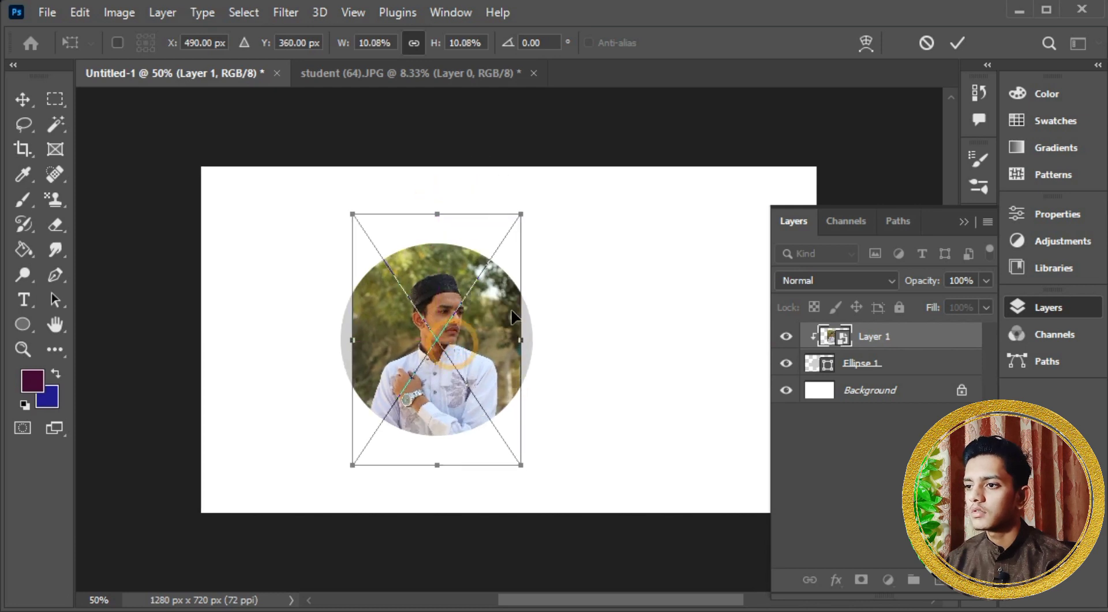
Scale Ellipse 1 to 82.5% so the portrait fills the circle without grey gaps at its sides
left_click(939, 367)
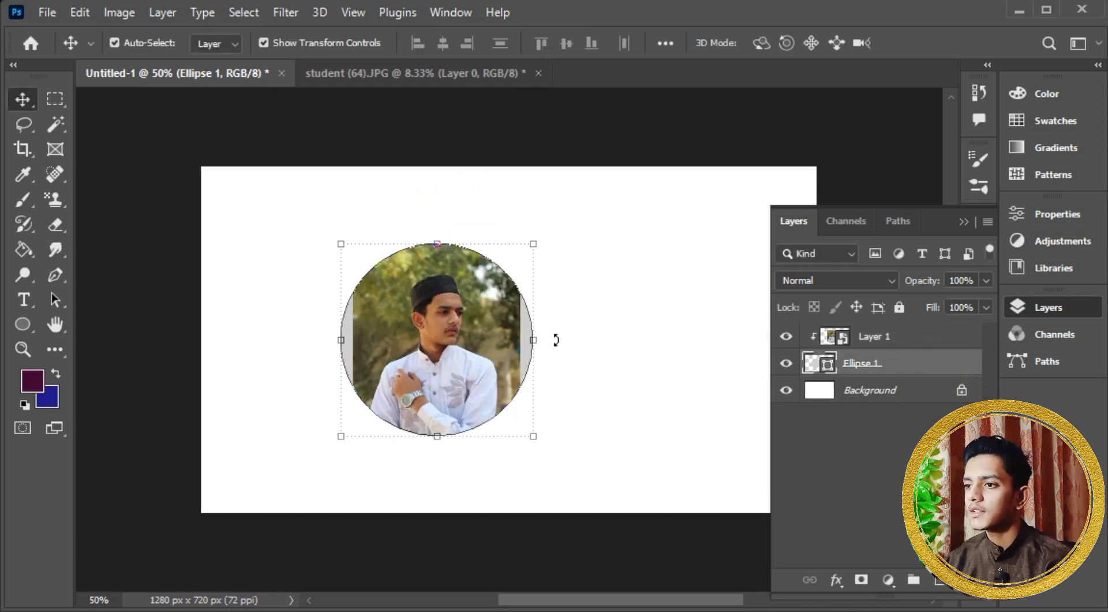
left_click_drag(535, 336, 521, 336)
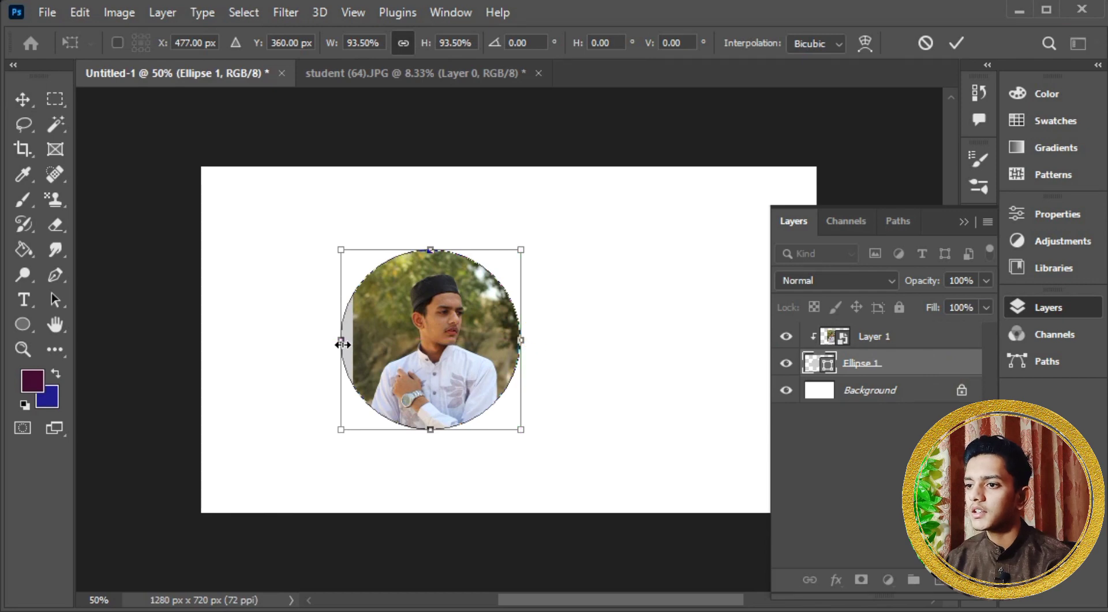
left_click_drag(341, 340, 360, 344)
key("Return")
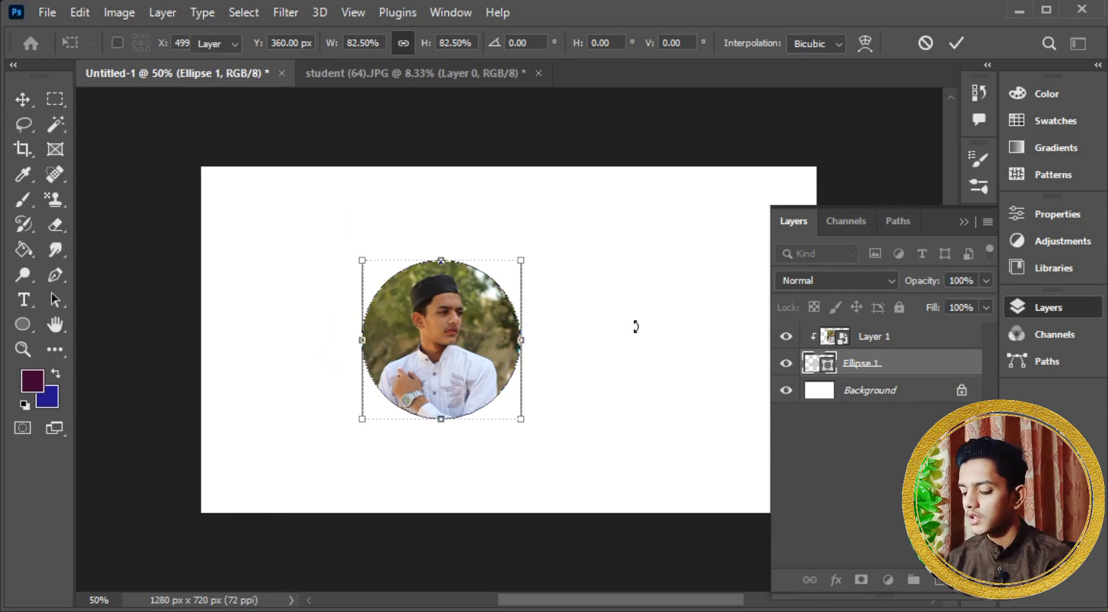
Examine the circular portrait up close, comparing the extents of Ellipse 1 and clipped Layer 1
key("ctrl+plus")
key("ctrl+plus")
key("ctrl+plus")
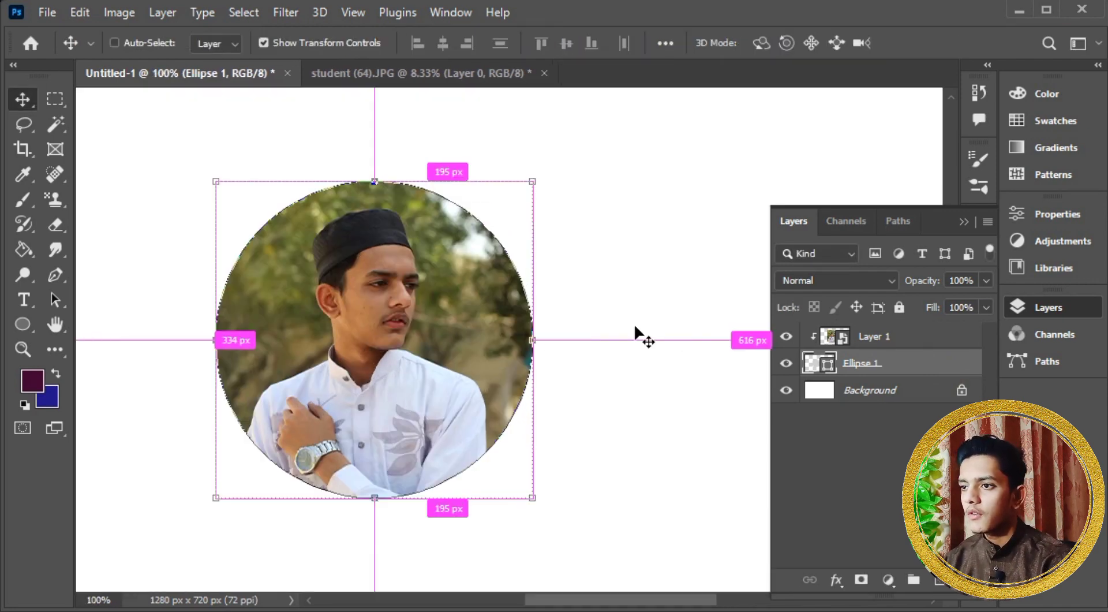
left_click_drag(346, 258, 525, 294)
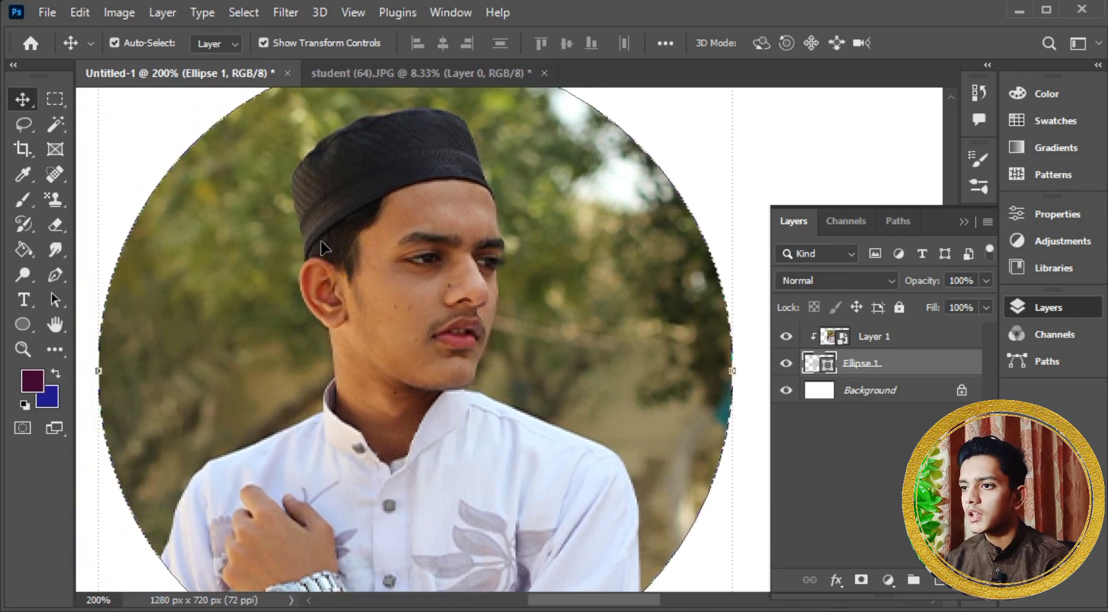
key("ctrl+minus")
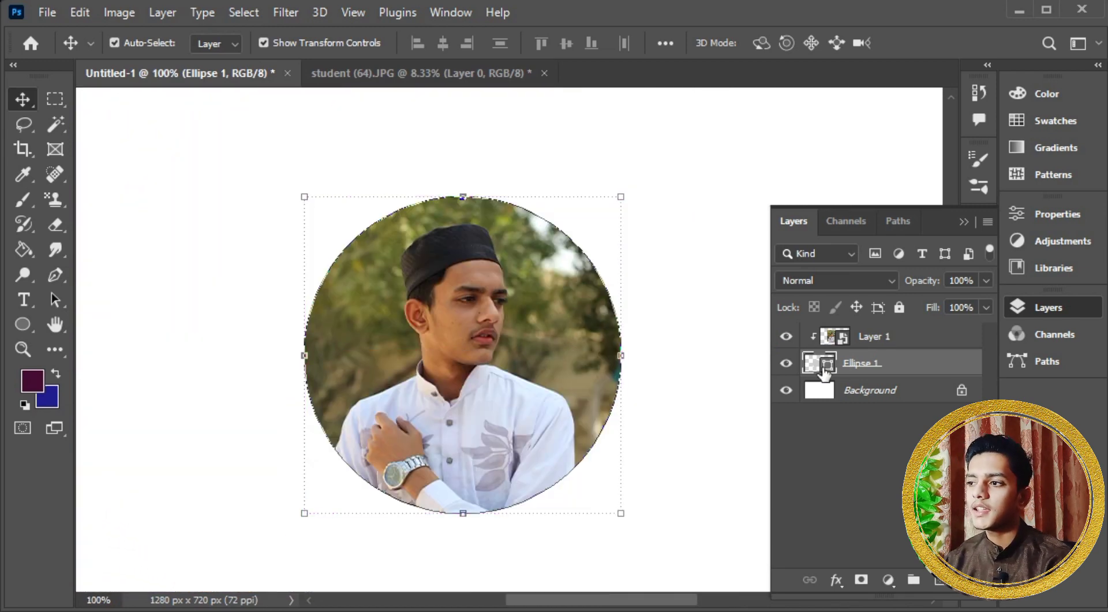
left_click(910, 334)
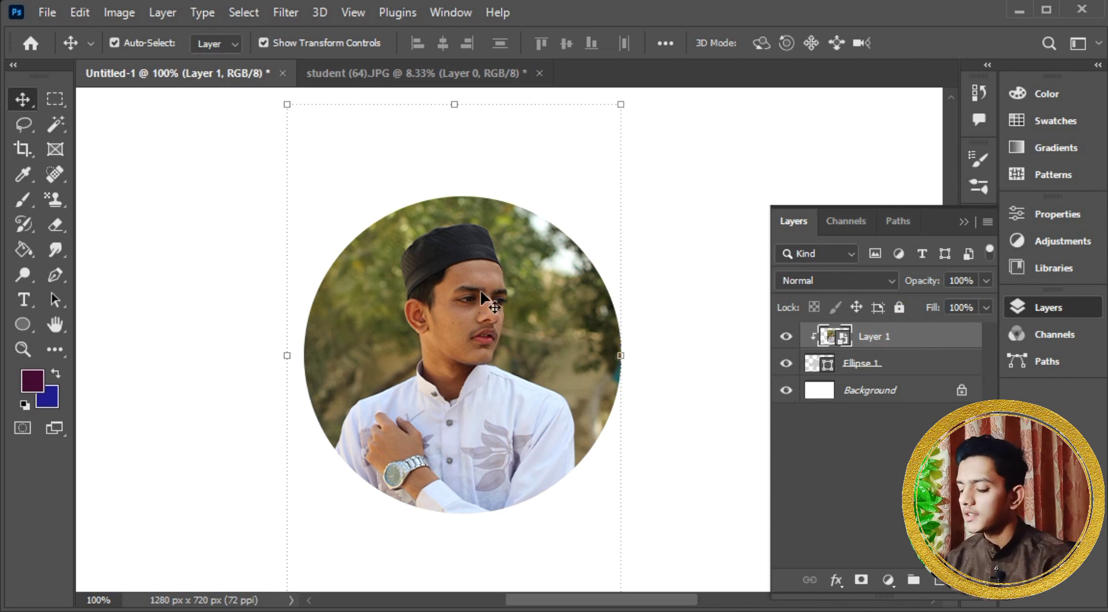
Select both clipped Layer 1 and Ellipse 1 and delete them, leaving only the white background
key("ctrl+minus")
key("ctrl+minus")
left_click_drag(339, 242, 603, 378)
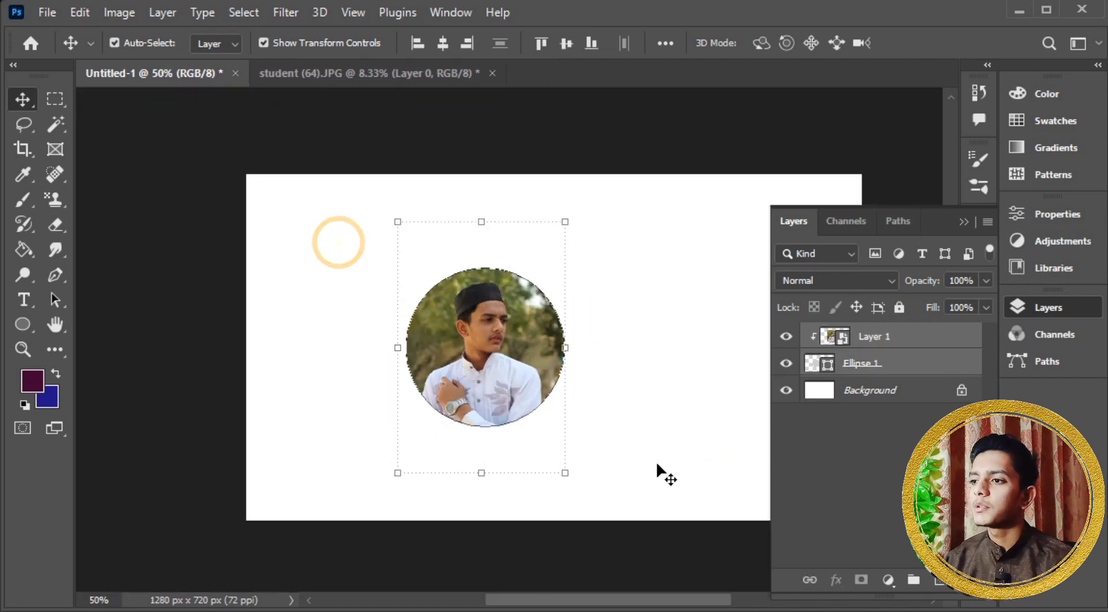
key("Delete")
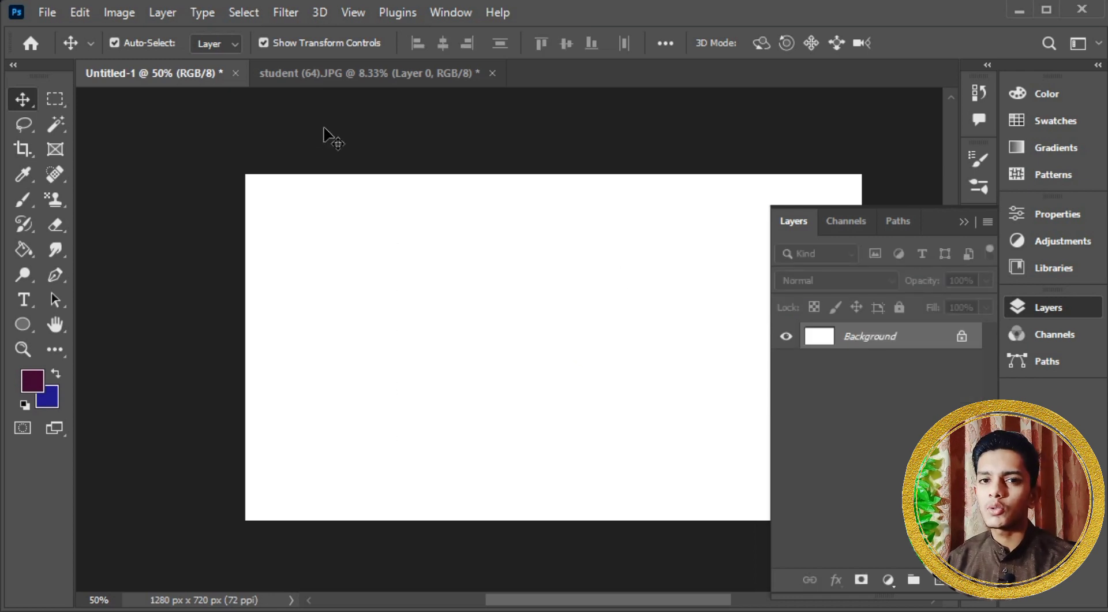
left_click(962, 224)
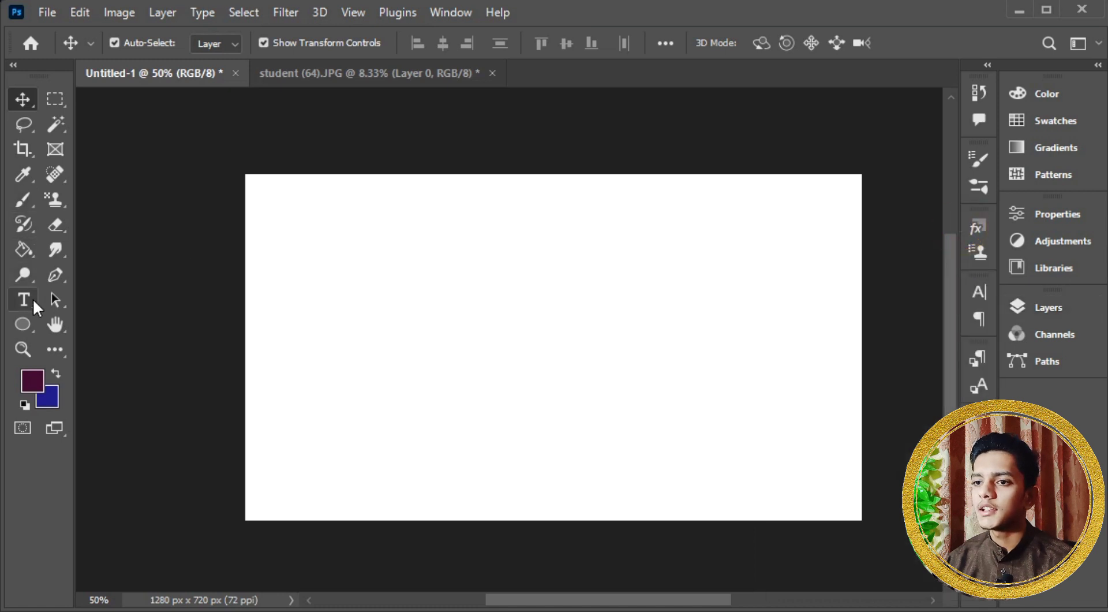
Add a horizontal text layer with the person's first name in blue Franklin Gothic Heavy, near the middle of the canvas
left_click(28, 299)
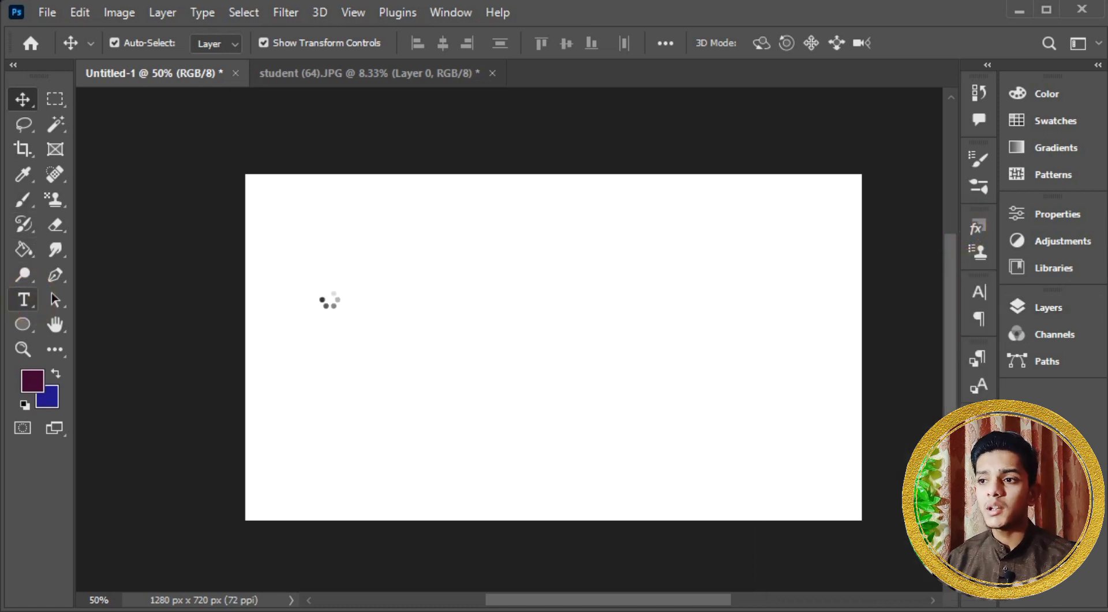
right_click(24, 300)
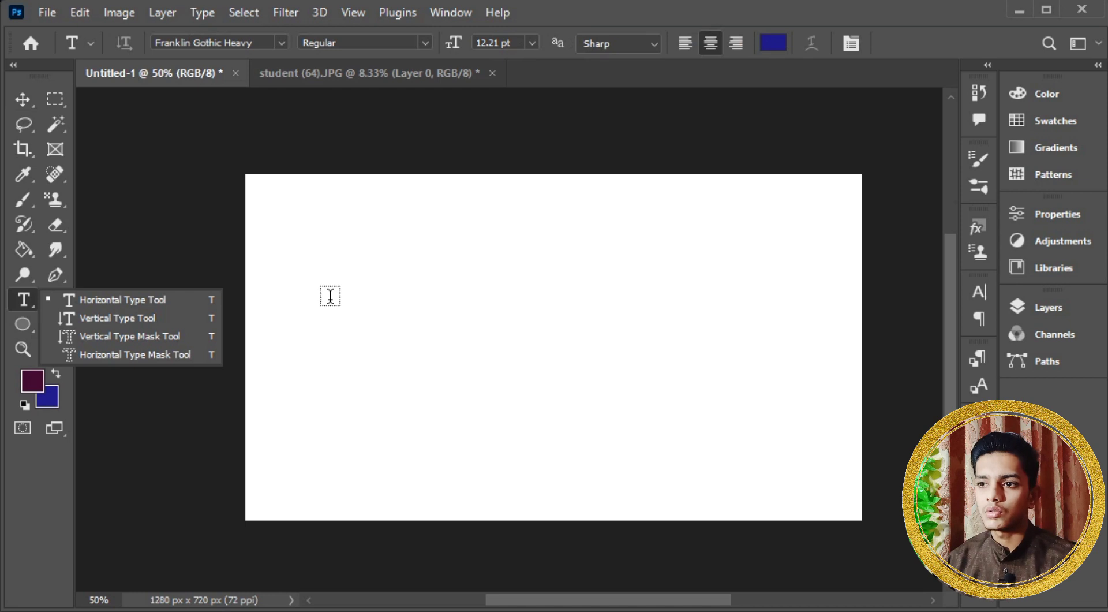
left_click(271, 326)
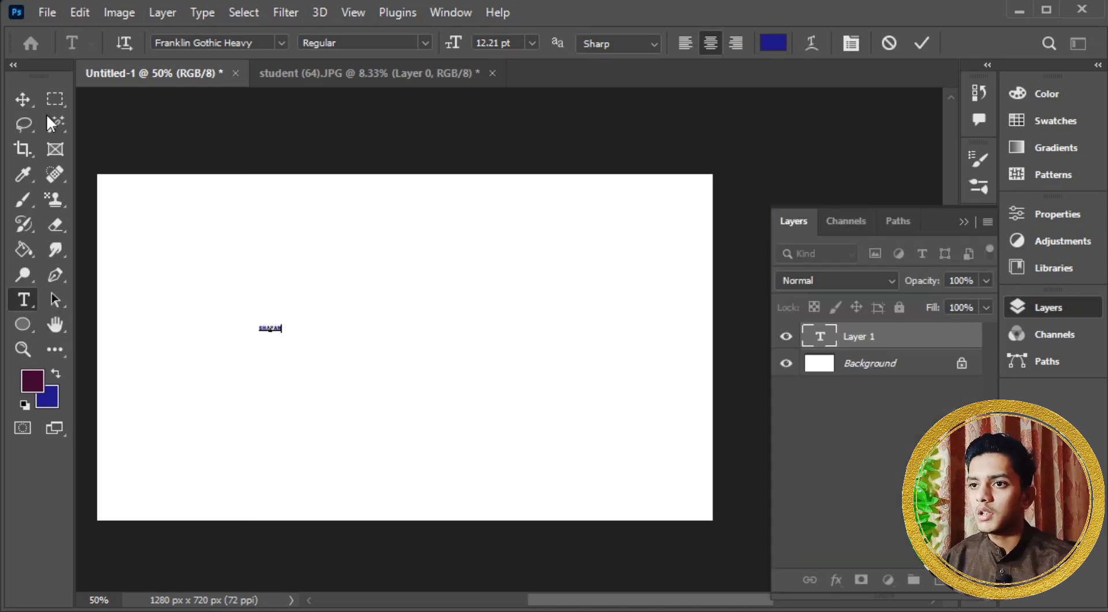
Enlarge the name text layer to about 2052% and reposition it near the middle of the canvas
left_click(22, 99)
key("ctrl+t")
left_click_drag(287, 333, 590, 498)
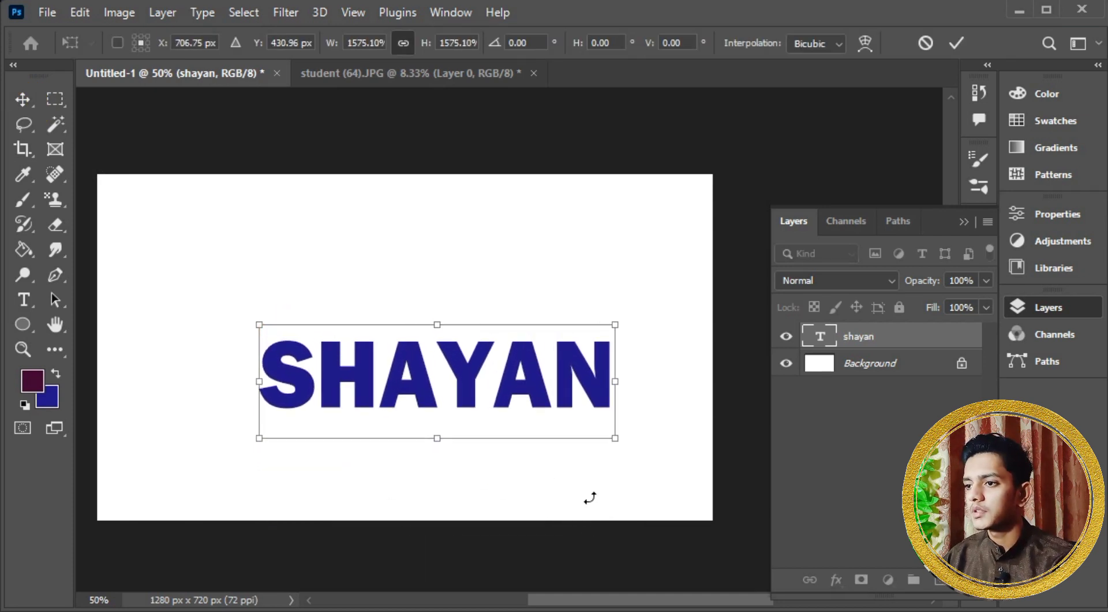
left_click_drag(634, 440, 625, 475)
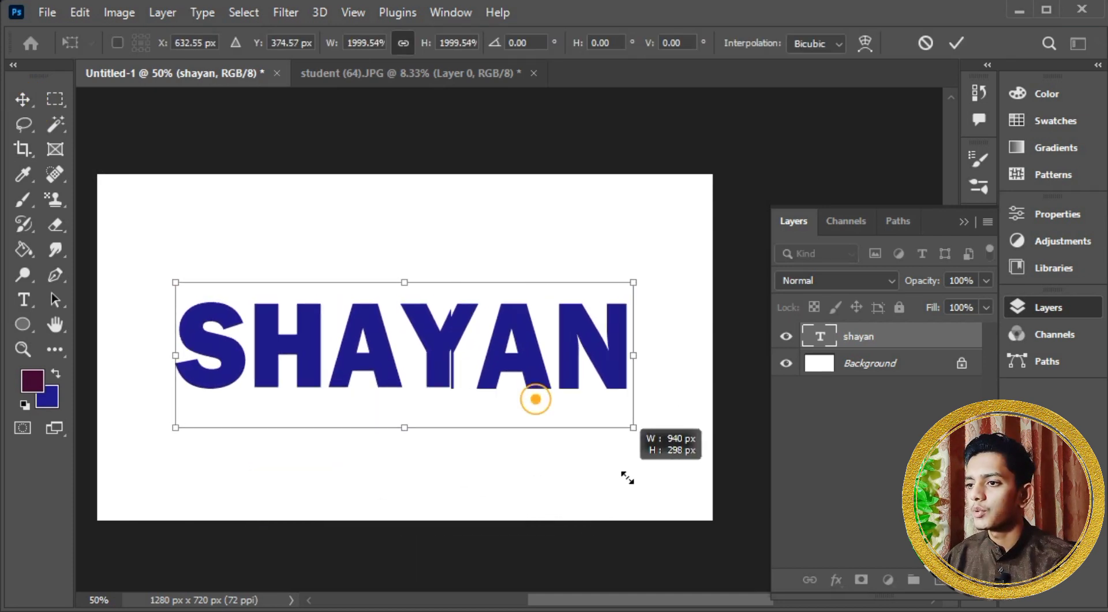
scroll(629, 465, "up", 2)
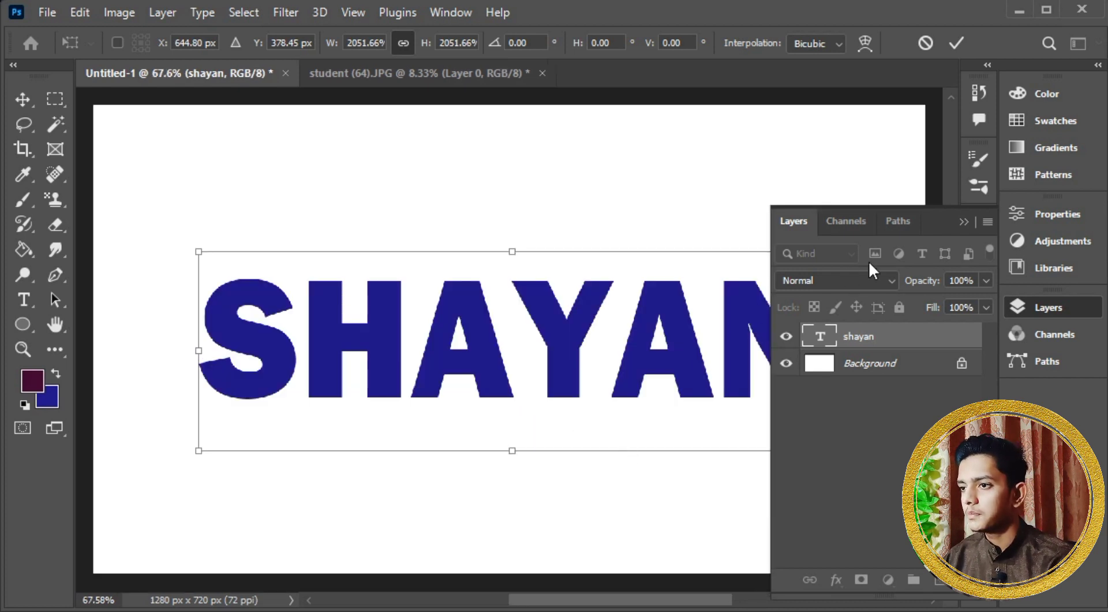
left_click(961, 221)
left_click(955, 45)
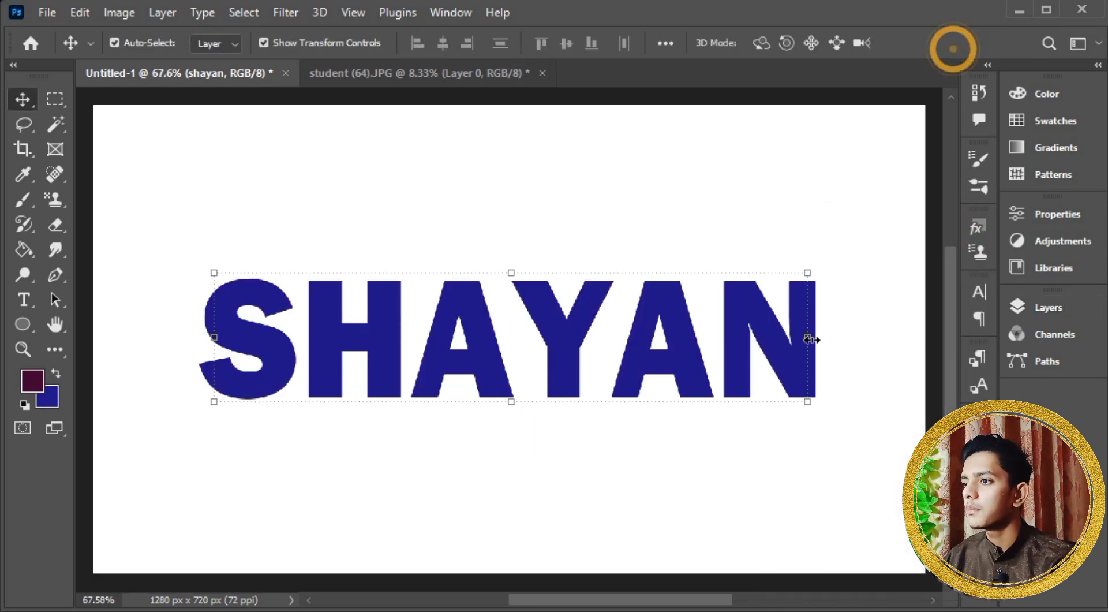
mouse_move(788, 345)
left_mouse_down()
mouse_move(769, 335)
mouse_move(773, 348)
left_mouse_up()
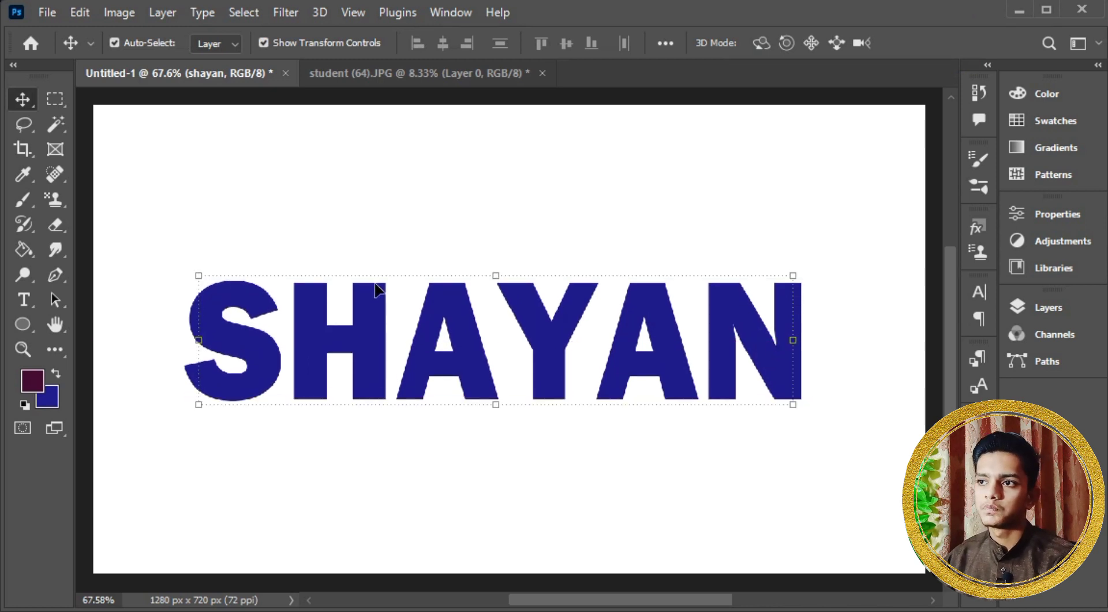
Bring the portrait from student (64).JPG into the Untitled-1 document as a new layer above the text
left_click(411, 73)
left_click_drag(537, 343, 336, 353)
key("ctrl+minus")
key("ctrl+minus")
key("ctrl+minus")
key("ctrl+minus")
key("ctrl+minus")
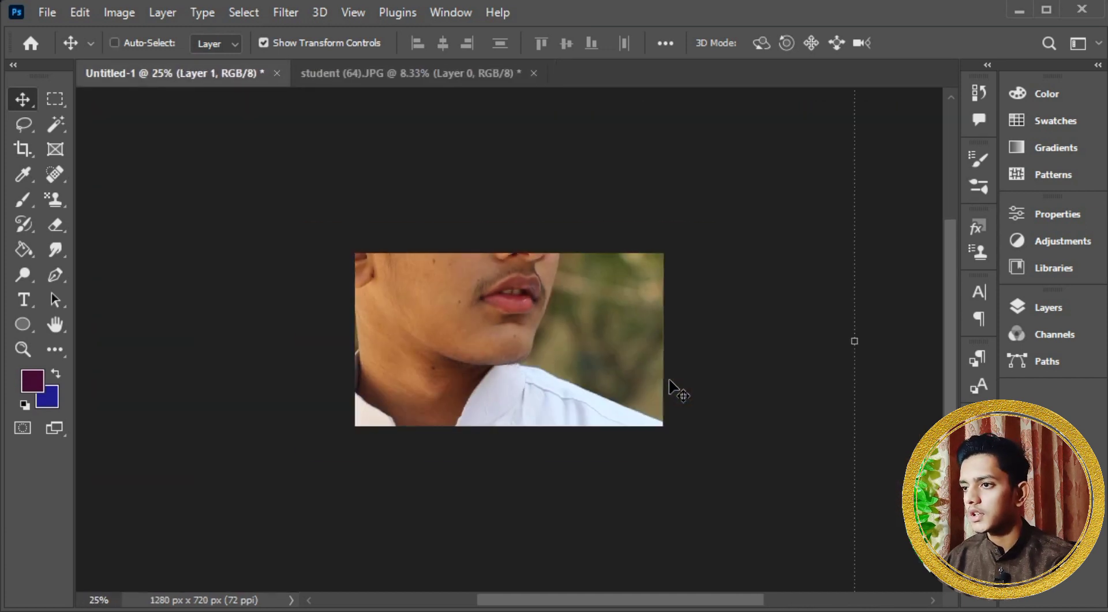
Scale the portrait layer down to 13.14% and place it over the first two letters of the text
left_click_drag(336, 383, 369, 397)
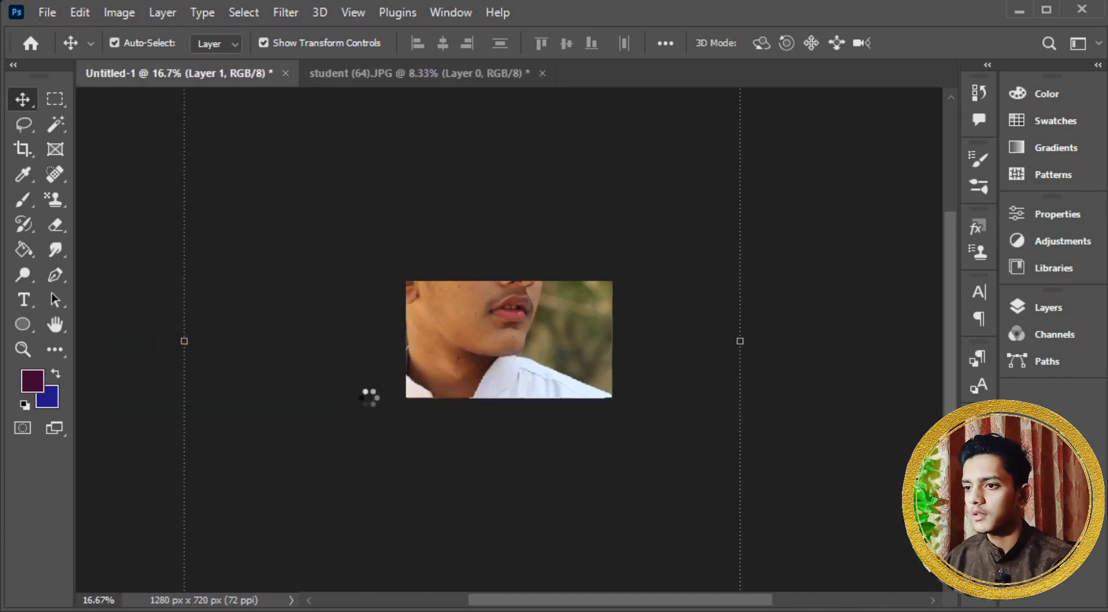
left_click_drag(504, 359, 481, 359)
left_click_drag(716, 335, 508, 363)
left_click_drag(444, 365, 487, 365)
left_click_drag(552, 340, 475, 341)
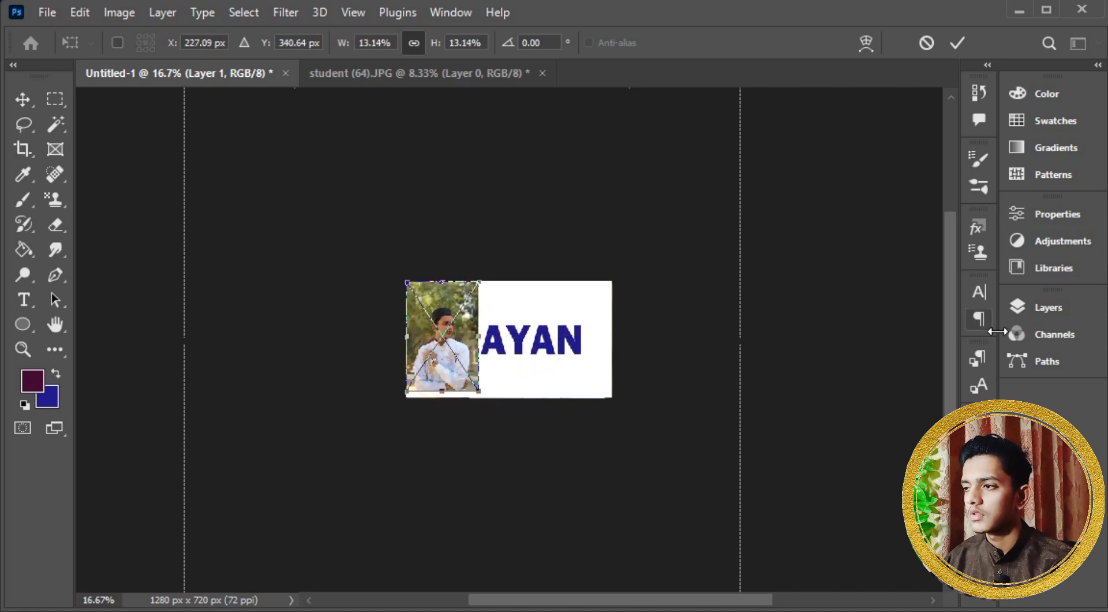
Reduce the opacity of Layer 1 to 36% so the lettering shows through the portrait
left_click(1019, 307)
left_click(987, 281)
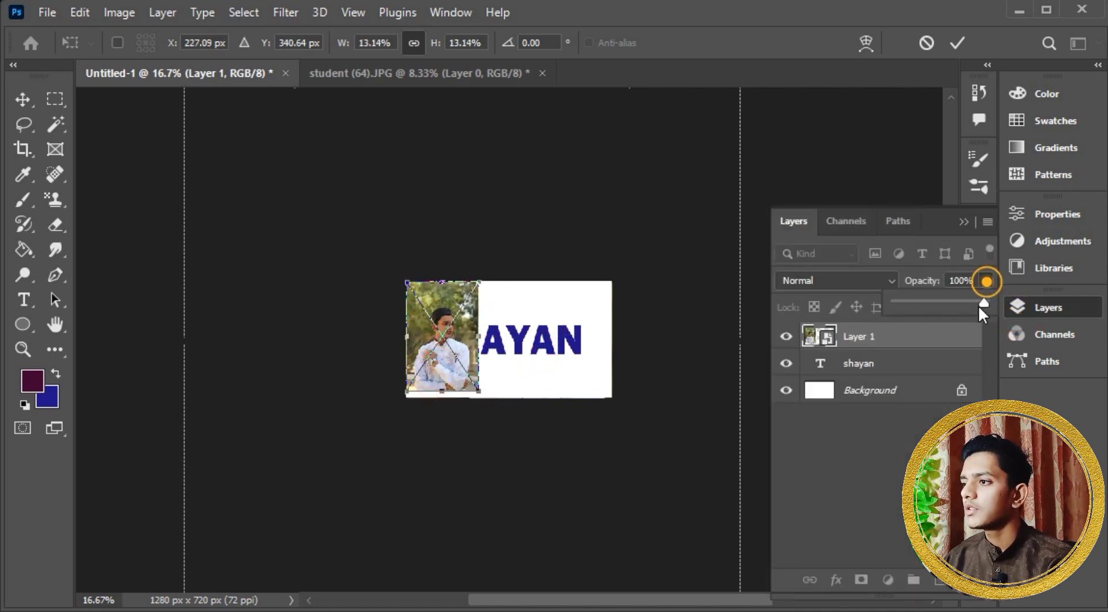
left_click_drag(980, 304, 932, 326)
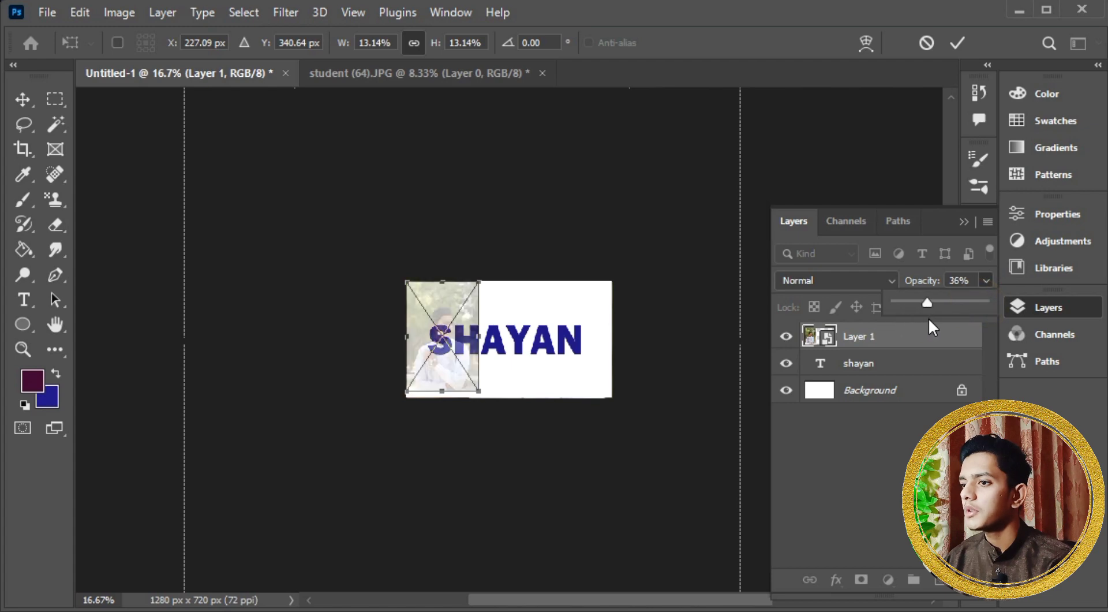
Scale the portrait to 7.68%, align the face and shoulders with the letter S, and apply the transform
key("ctrl+plus")
key("ctrl+plus")
key("ctrl+plus")
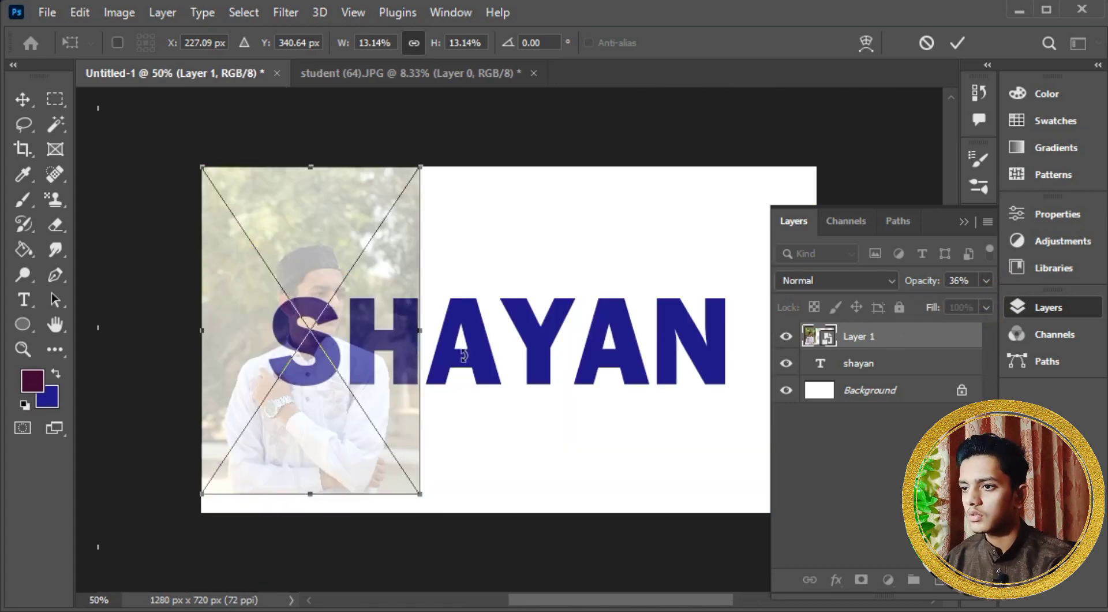
key("ctrl+plus")
scroll(511, 325, "left", 3)
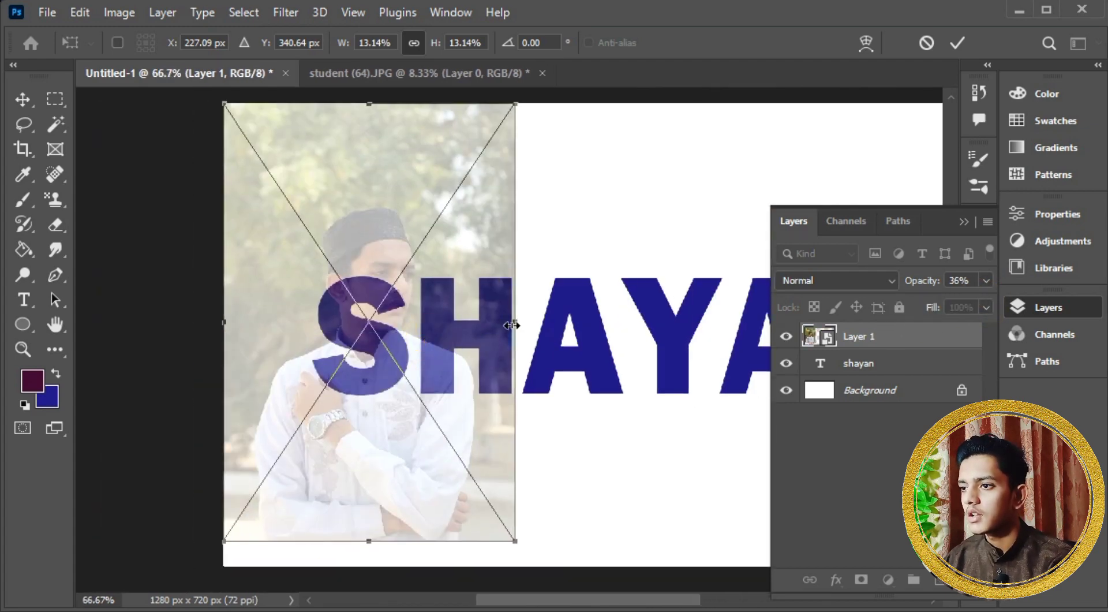
left_click_drag(512, 325, 433, 323)
left_click_drag(351, 323, 383, 353)
left_click_drag(457, 350, 412, 351)
left_click_drag(343, 382, 351, 368)
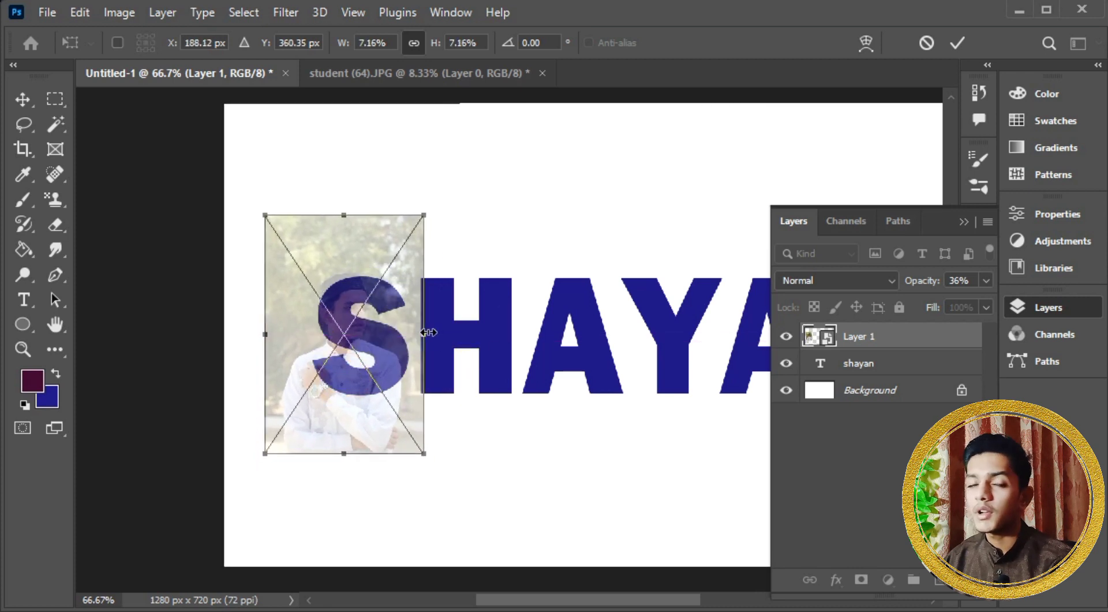
left_click_drag(424, 334, 456, 327)
left_click_drag(406, 363, 392, 373)
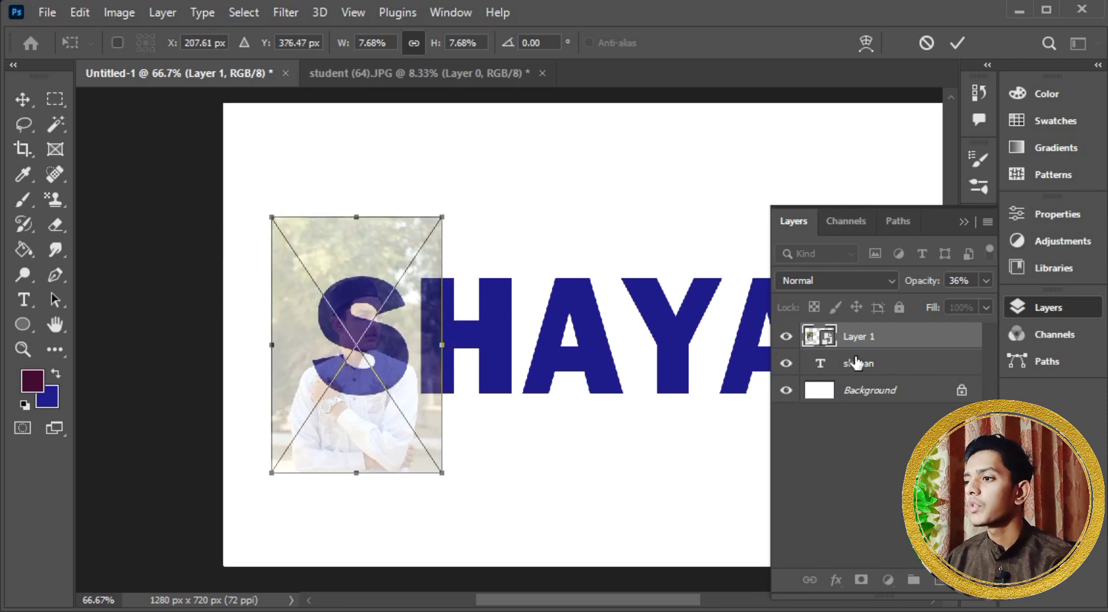
left_click(958, 43)
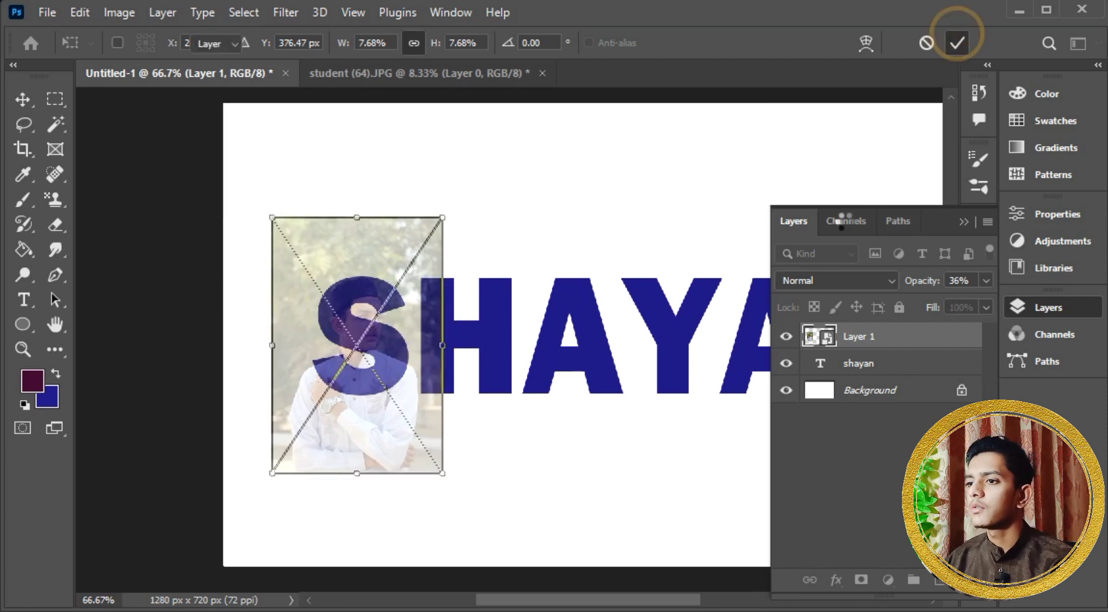
Clip Layer 1 to the text layer beneath it and set its opacity to 100%
left_click(903, 341, "alt")
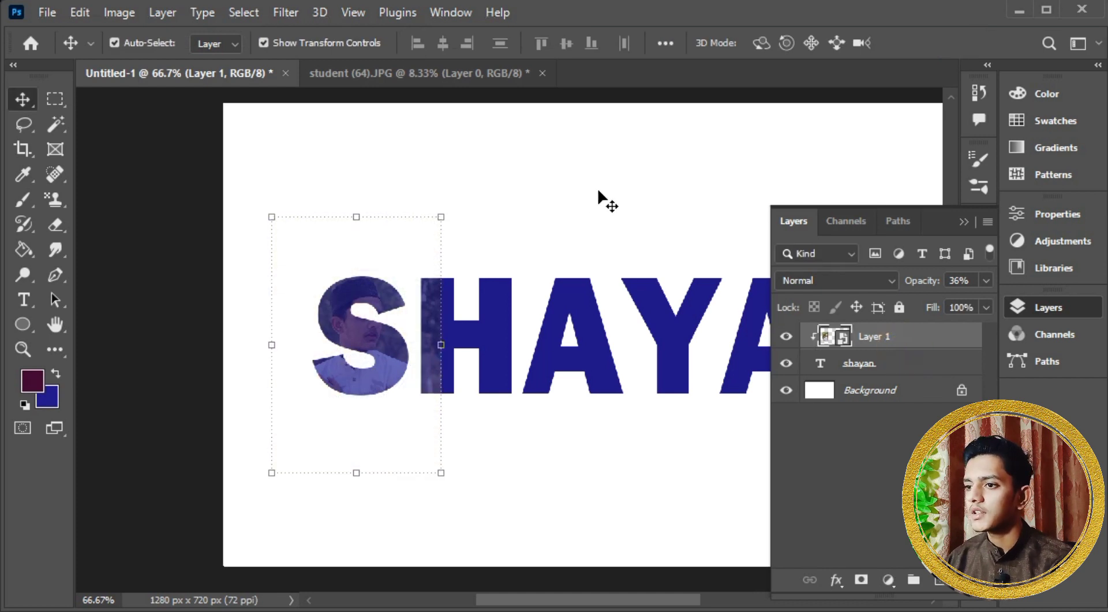
left_click(986, 281)
left_click_drag(994, 294, 1004, 297)
left_click(647, 214)
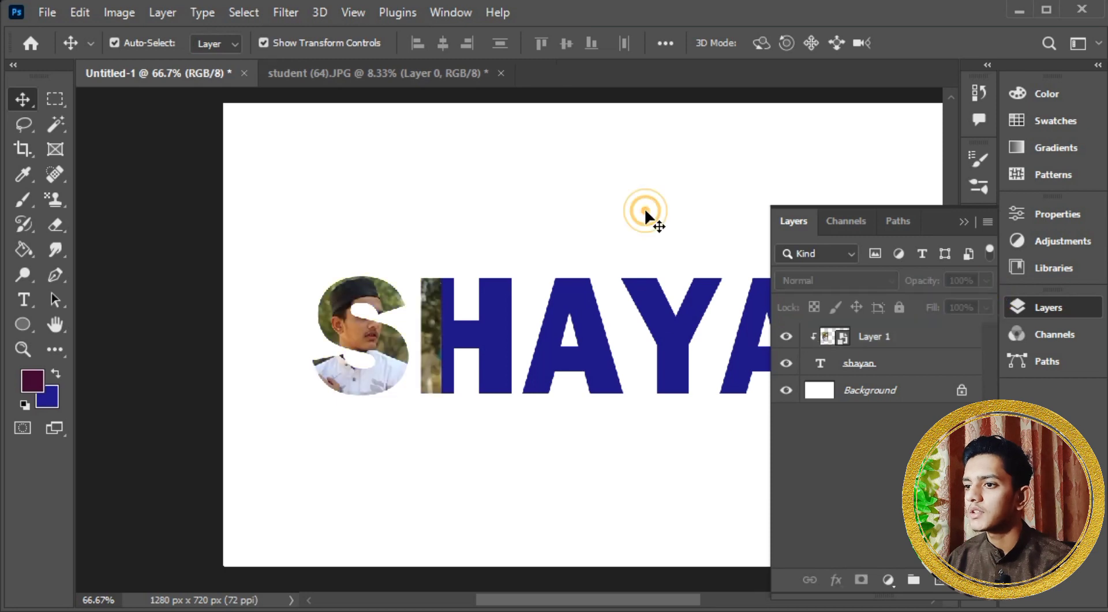
Examine the clipped portrait up close inside the letter S and along the adjoining edge of the H
key("ctrl+plus")
key("ctrl+plus")
key("ctrl+plus")
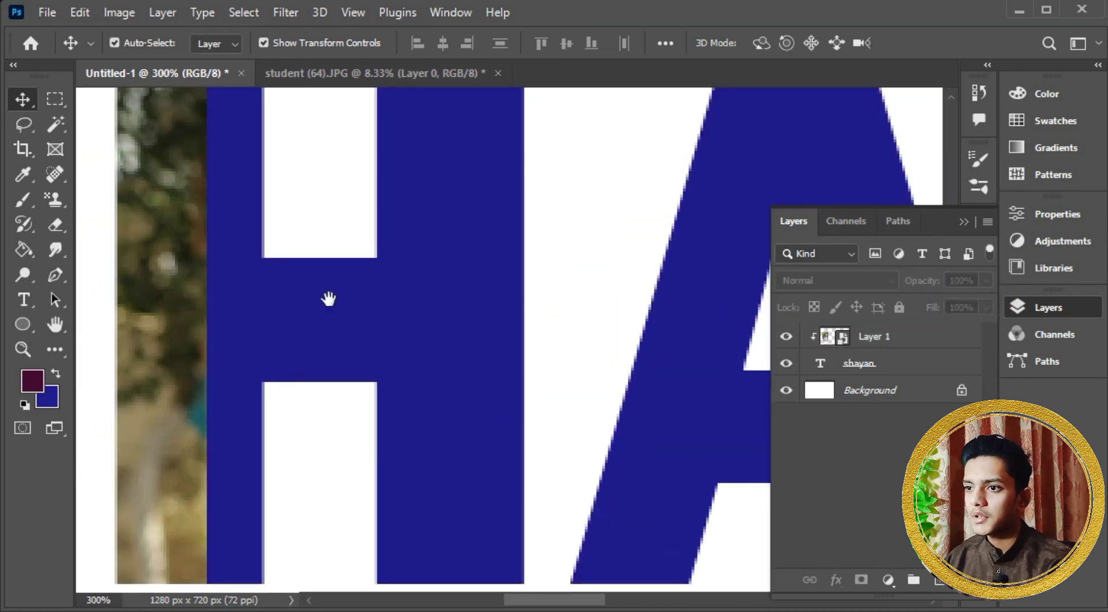
left_click_drag(329, 298, 956, 365)
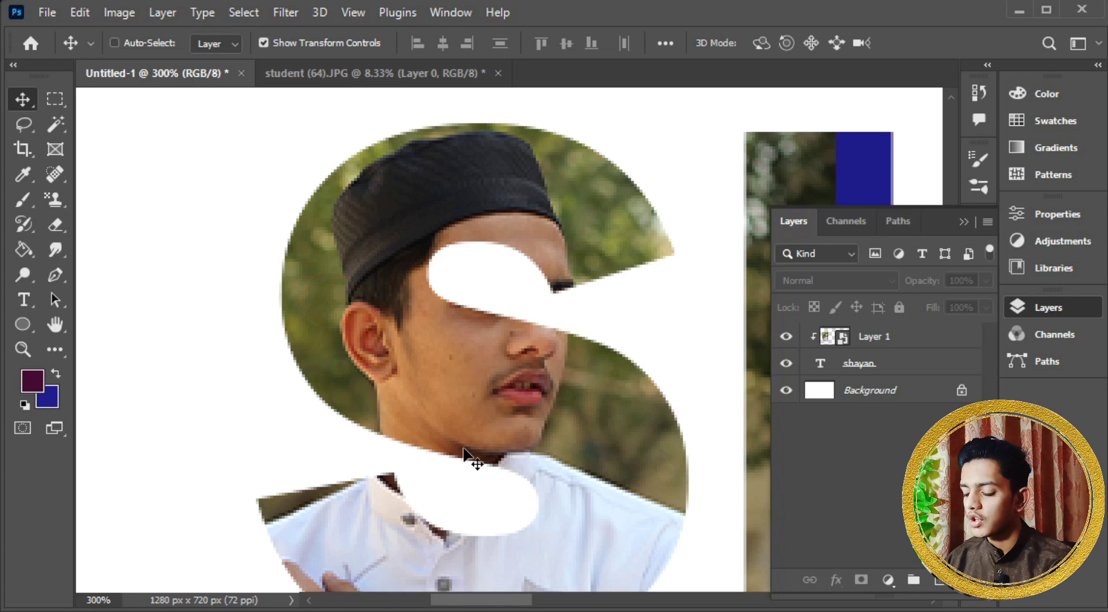
key("ctrl+minus")
key("ctrl+minus")
key("ctrl+minus")
left_click(514, 425)
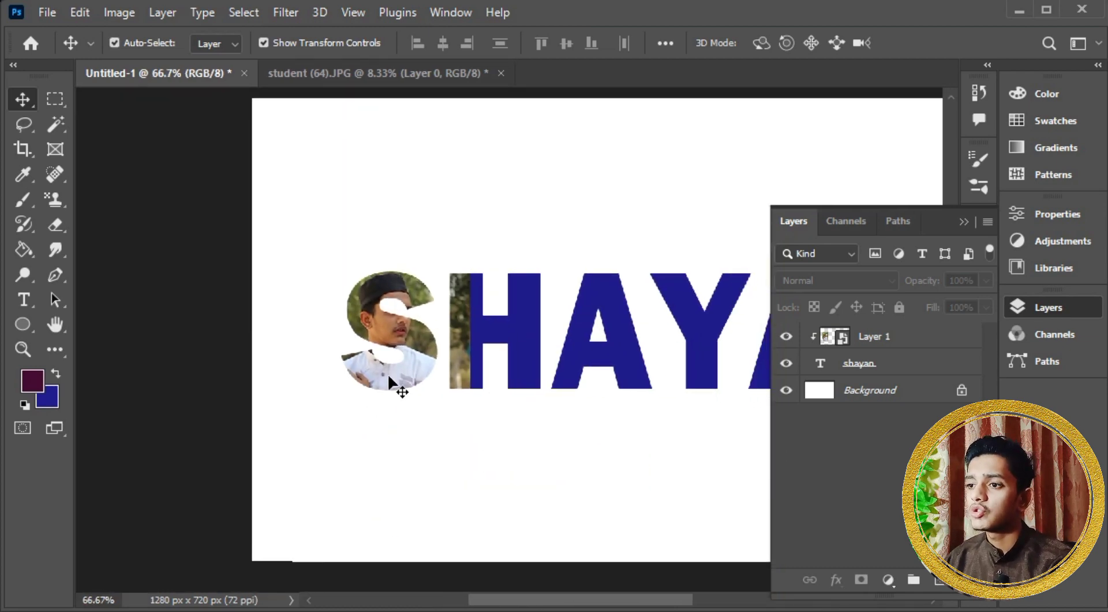
left_click(464, 358)
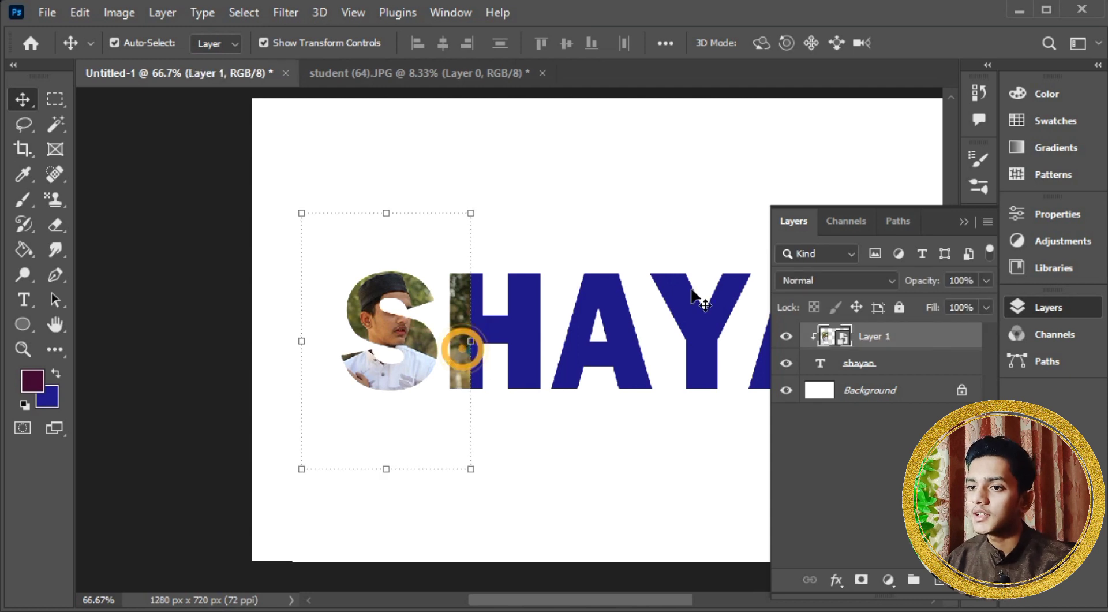
left_click(497, 237)
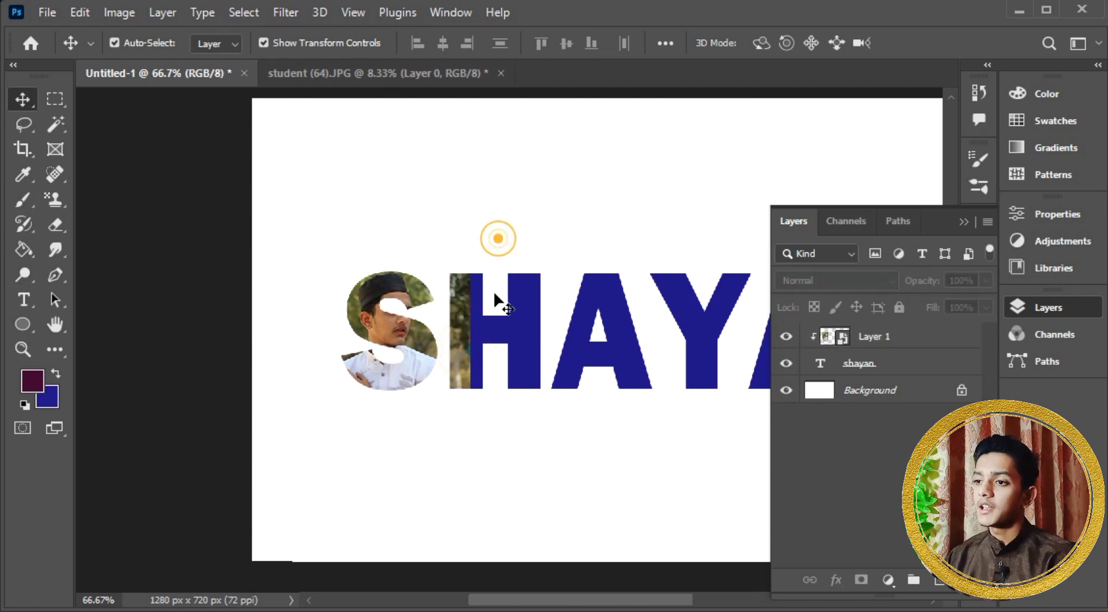
Add a layer mask to Layer 1, brush black over the H to hide the photo there, and check the layer's visibility
left_click(461, 312)
left_click(863, 581)
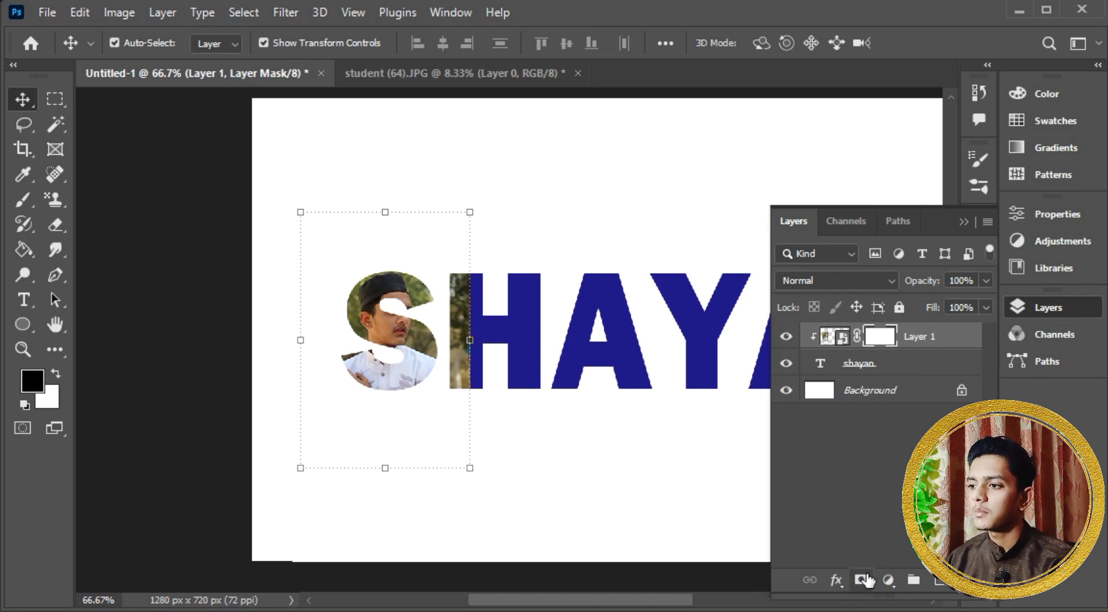
left_click(30, 206)
mouse_move(477, 268)
left_mouse_down()
mouse_move(475, 406)
mouse_move(470, 264)
mouse_move(478, 367)
left_mouse_up()
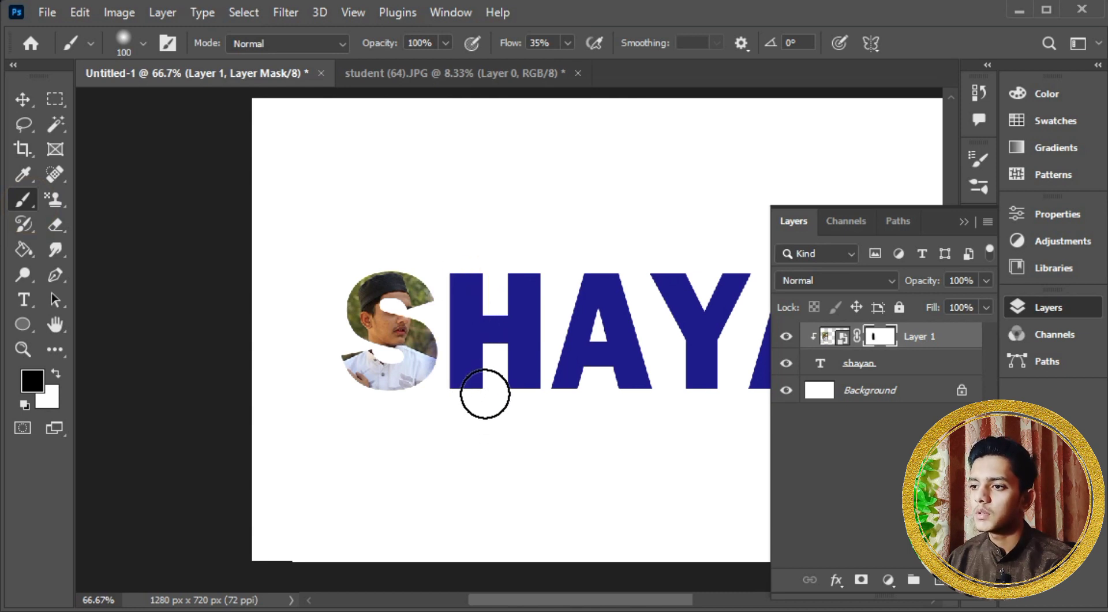
left_click_drag(567, 396, 341, 383)
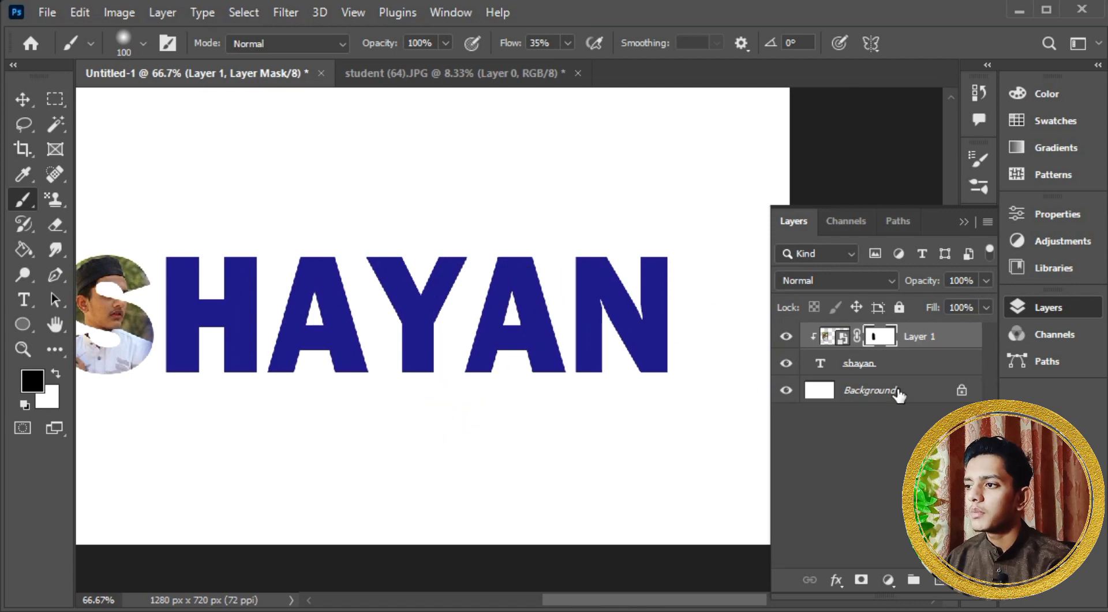
left_click(787, 336)
left_click(786, 336)
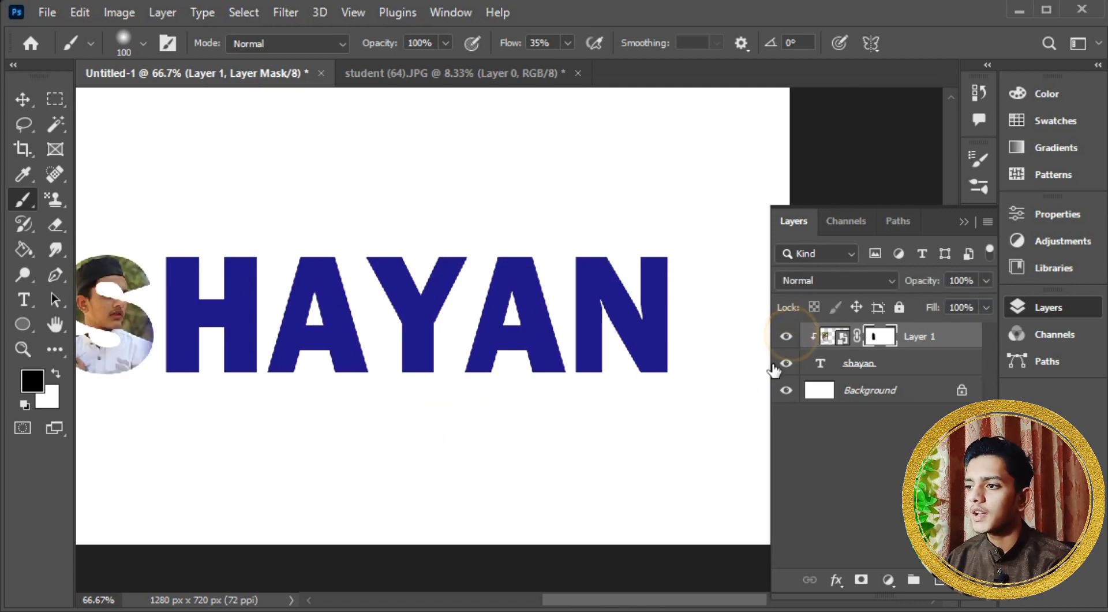
Open the student (65) photo from the Desktop and unlock its Background layer
left_click(38, 14)
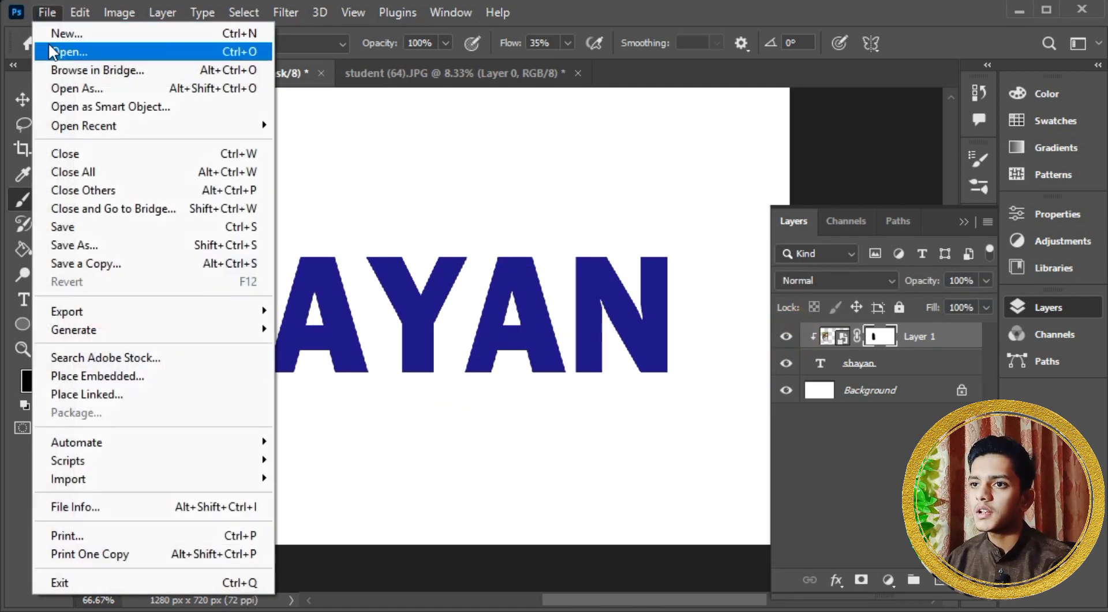
left_click(51, 47)
left_click(460, 186)
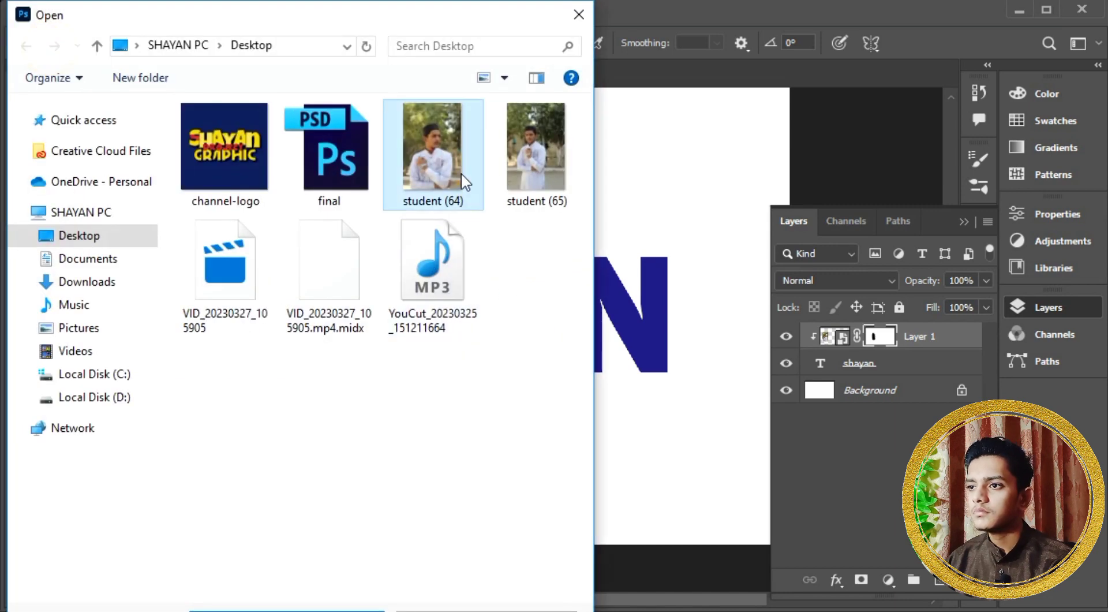
left_click(529, 144)
left_click(442, 609)
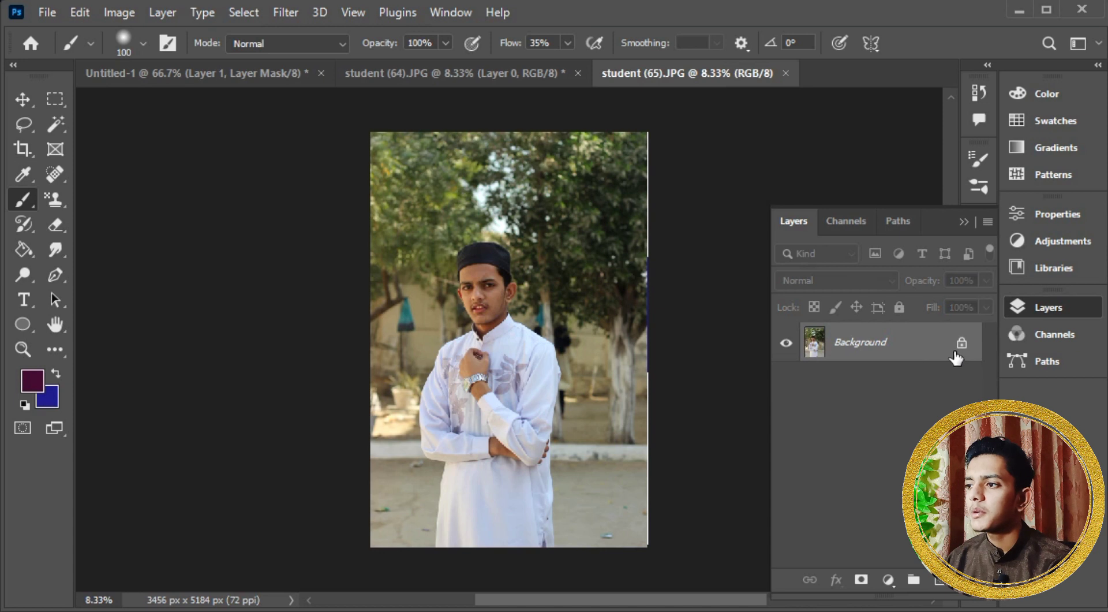
left_click(961, 345)
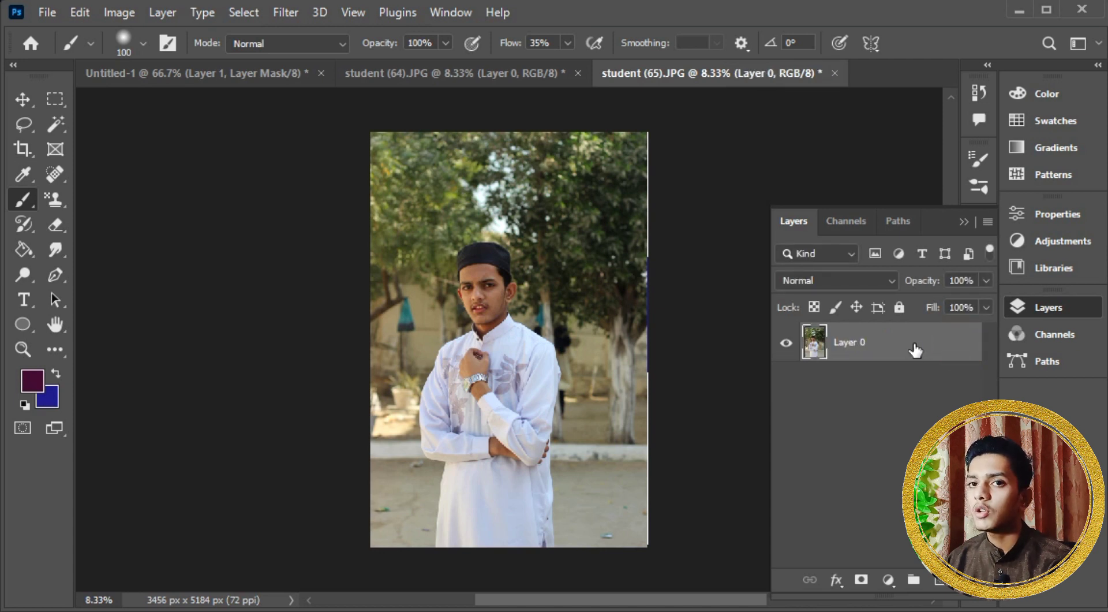
Bring the student (65) portrait into the Untitled-1 document, keeping its layer stacked above Layer 1
key("v")
left_click_drag(564, 359, 569, 292)
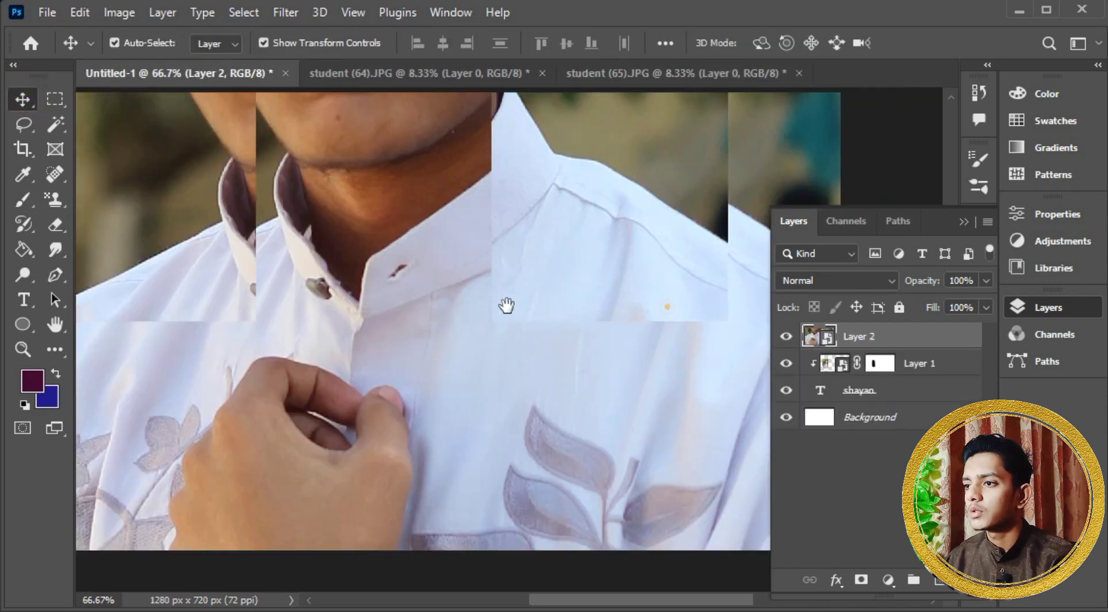
key("ctrl+minus")
key("ctrl+minus")
key("ctrl+minus")
key("ctrl+bracketleft")
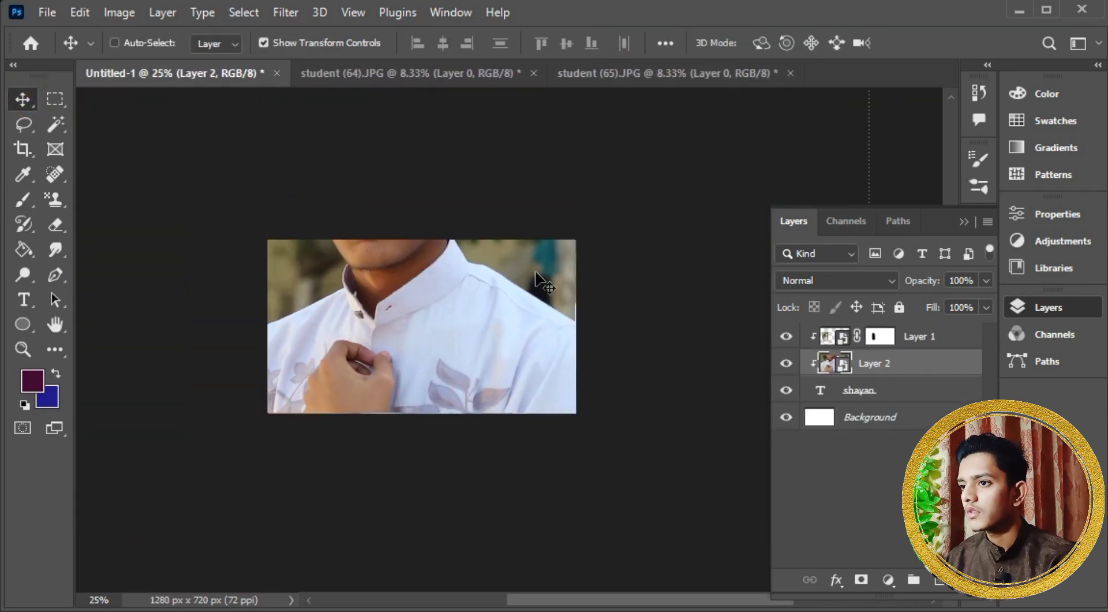
key("ctrl+z")
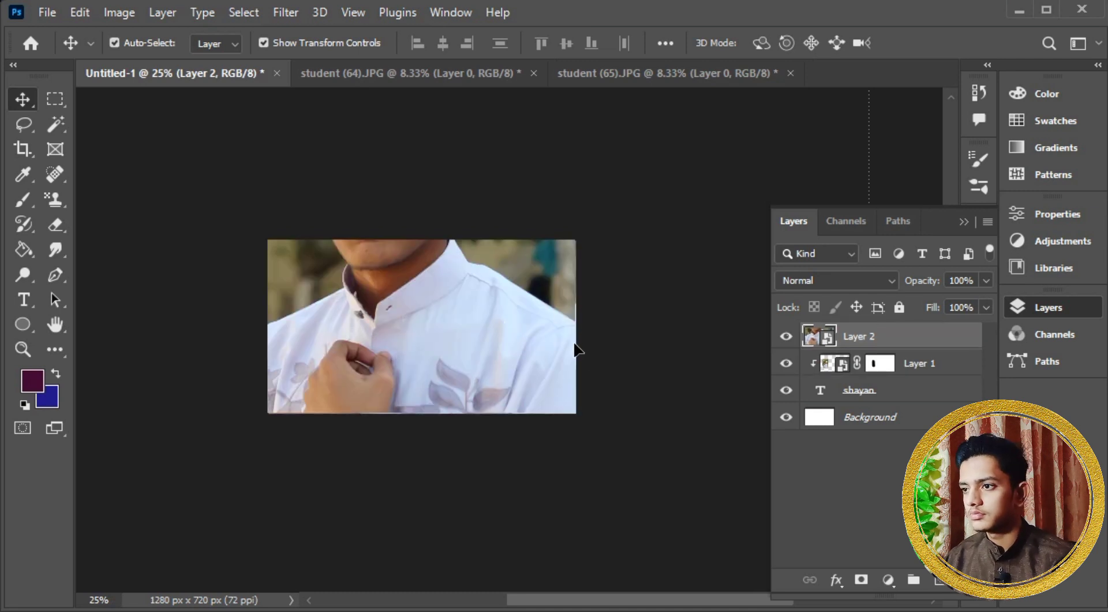
Scale the portrait on Layer 2 down to about 19.69% and move it onto the canvas beside the large text
key("ctrl+t")
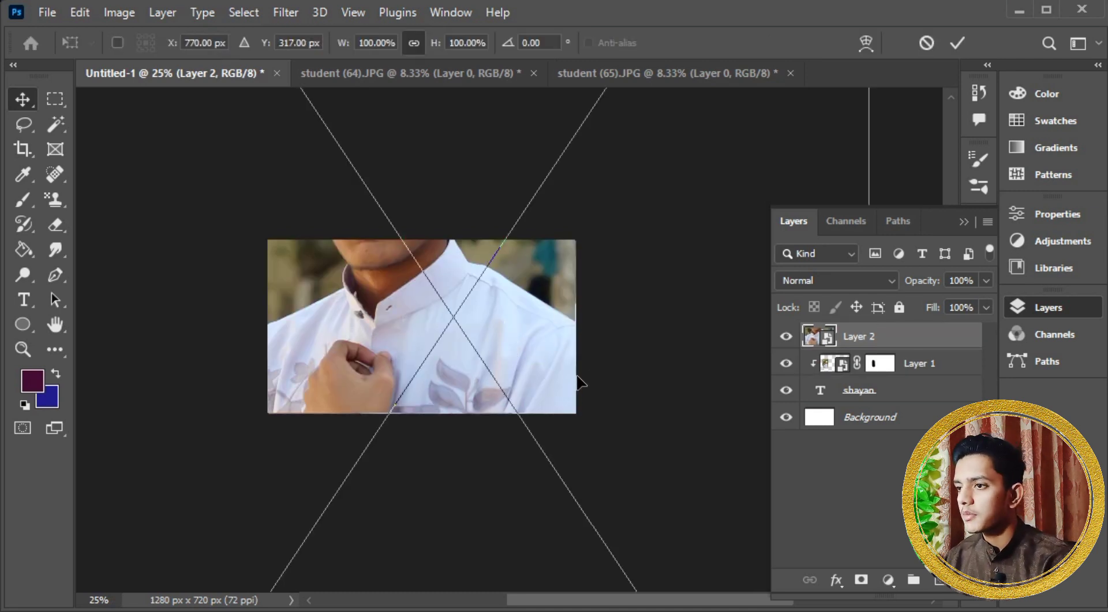
key("ctrl+minus")
key("ctrl+minus")
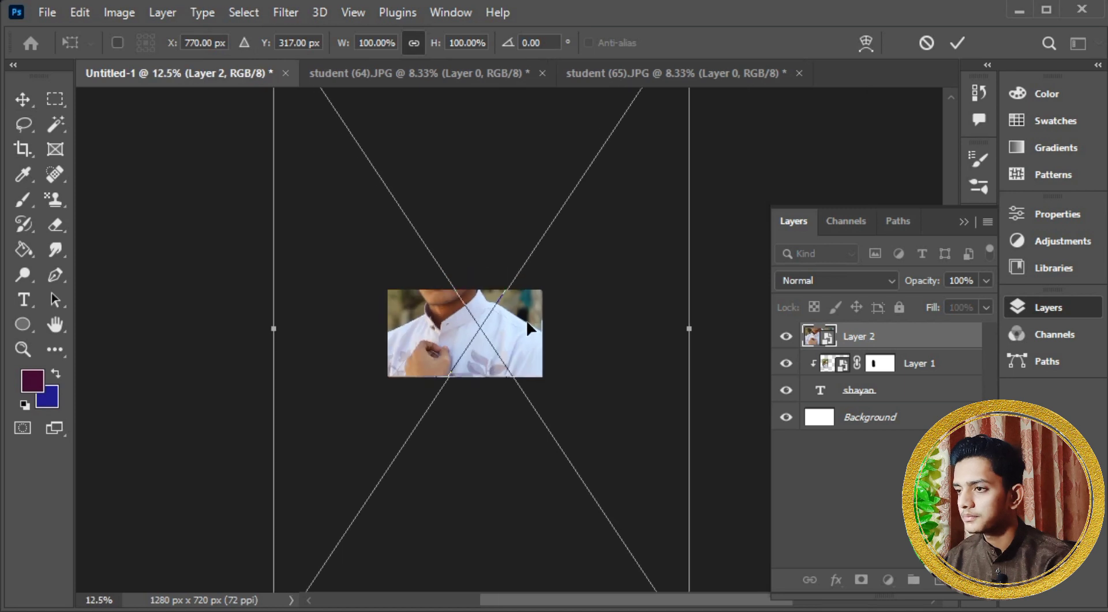
left_click_drag(690, 328, 414, 328)
left_click_drag(371, 329, 484, 342)
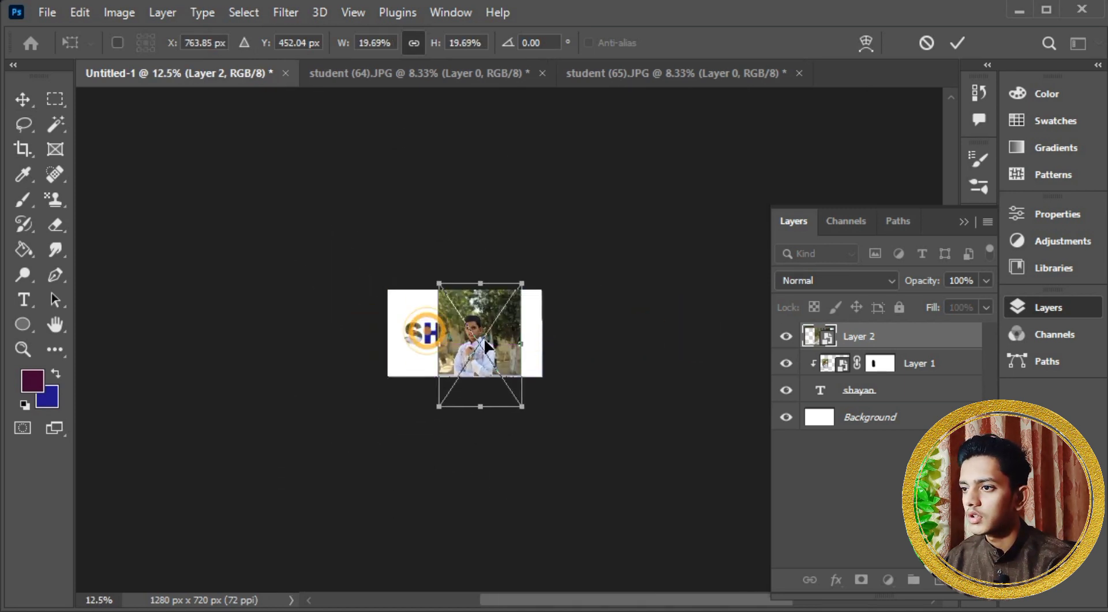
Shrink the portrait further to about 6.44% over the letter N, with Layer 2's opacity lowered to 42% for alignment
key("ctrl+plus")
key("ctrl+plus")
key("ctrl+plus")
key("ctrl+plus")
left_click_drag(557, 358, 456, 358)
left_click_drag(383, 362, 533, 344)
left_click_drag(607, 338, 539, 336)
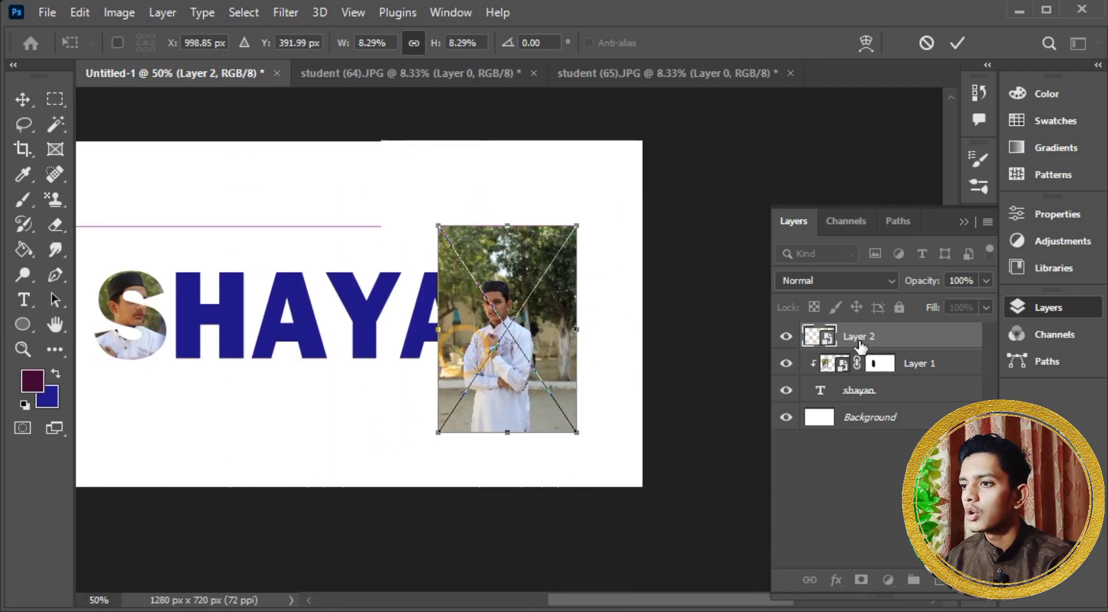
left_click(985, 282)
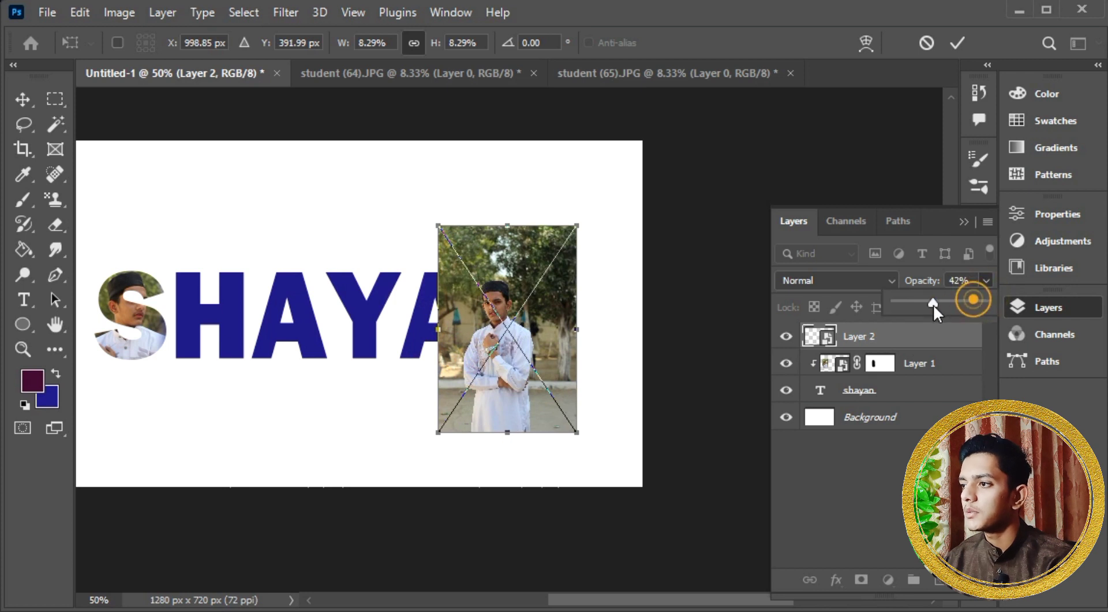
left_click_drag(934, 303, 933, 303)
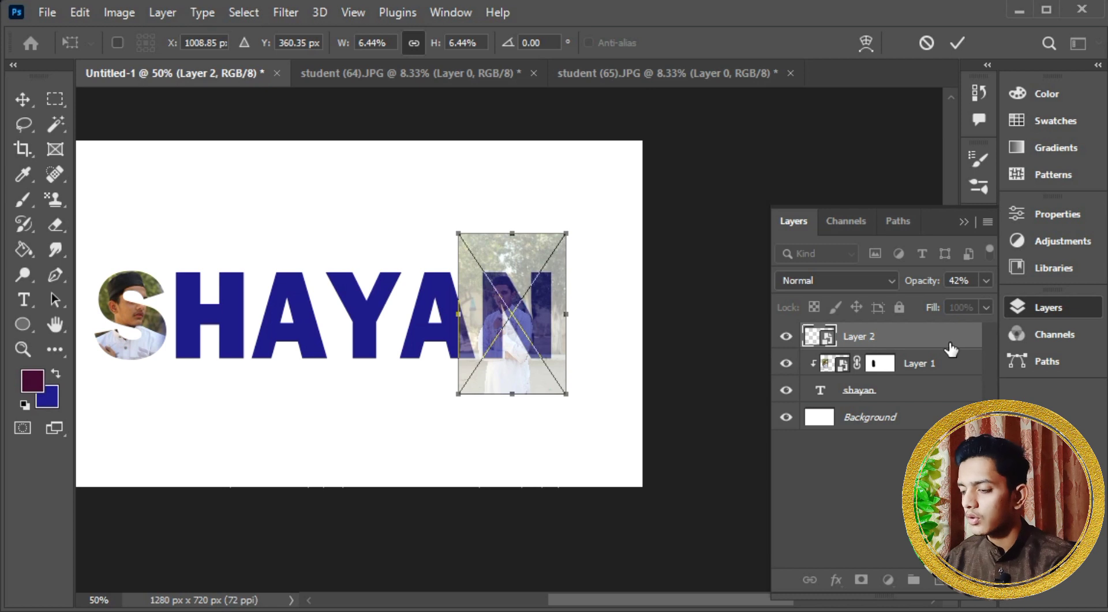
Clip Layer 2 to the text at 100% opacity and shift the portrait slightly to fit inside the N
left_click(931, 340, "alt")
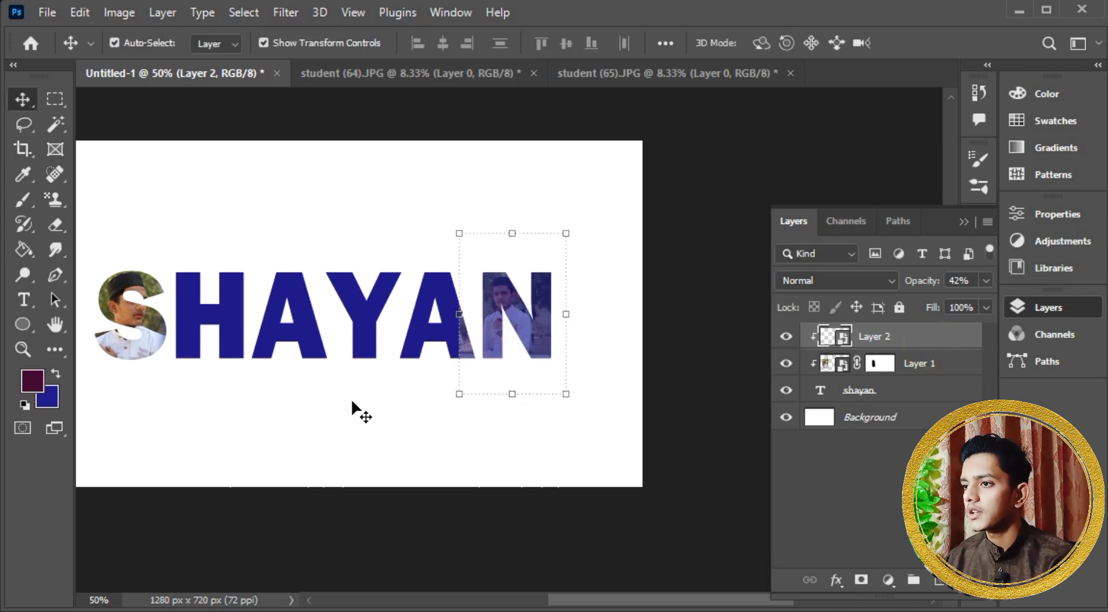
left_click_drag(986, 299, 985, 301)
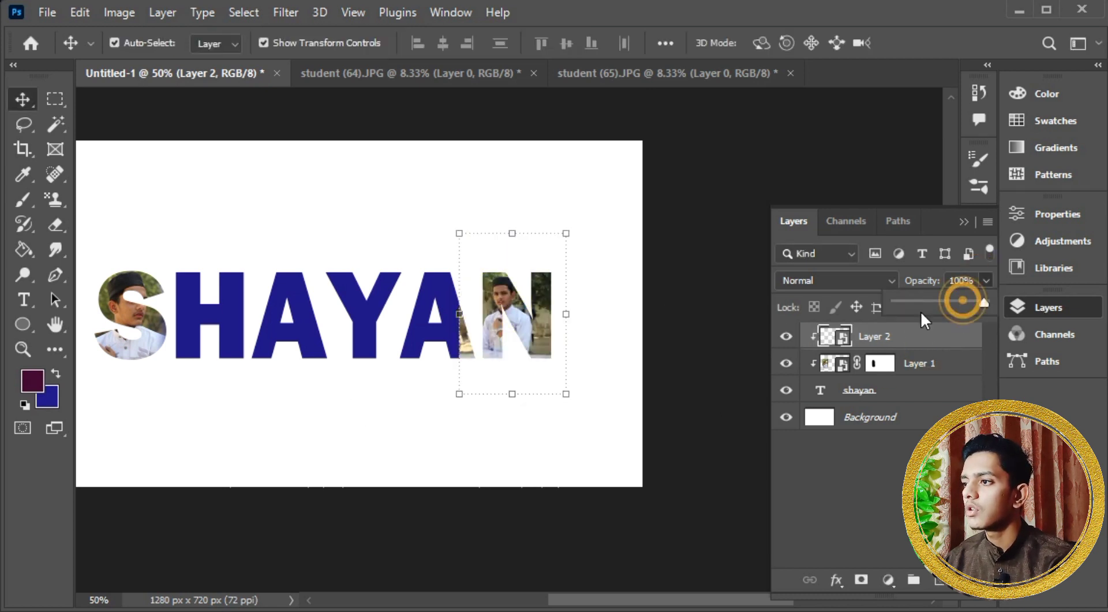
left_click(552, 153)
mouse_move(553, 346)
left_mouse_down()
mouse_move(562, 338)
mouse_move(539, 336)
left_mouse_up()
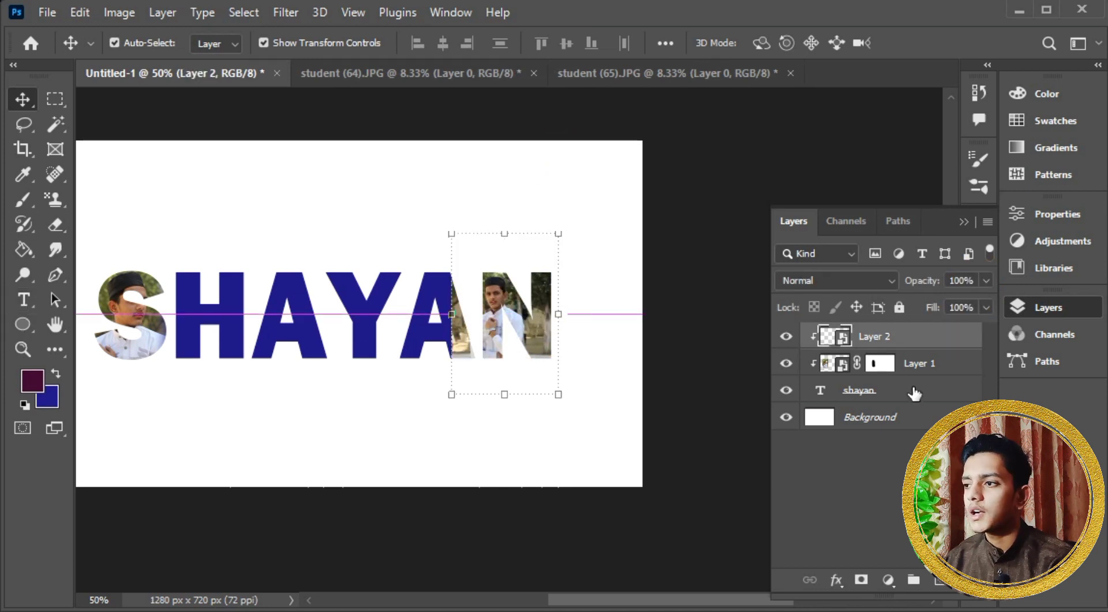
Add a layer mask to Layer 2 and activate the Brush tool with black as the foreground color
left_click(861, 580)
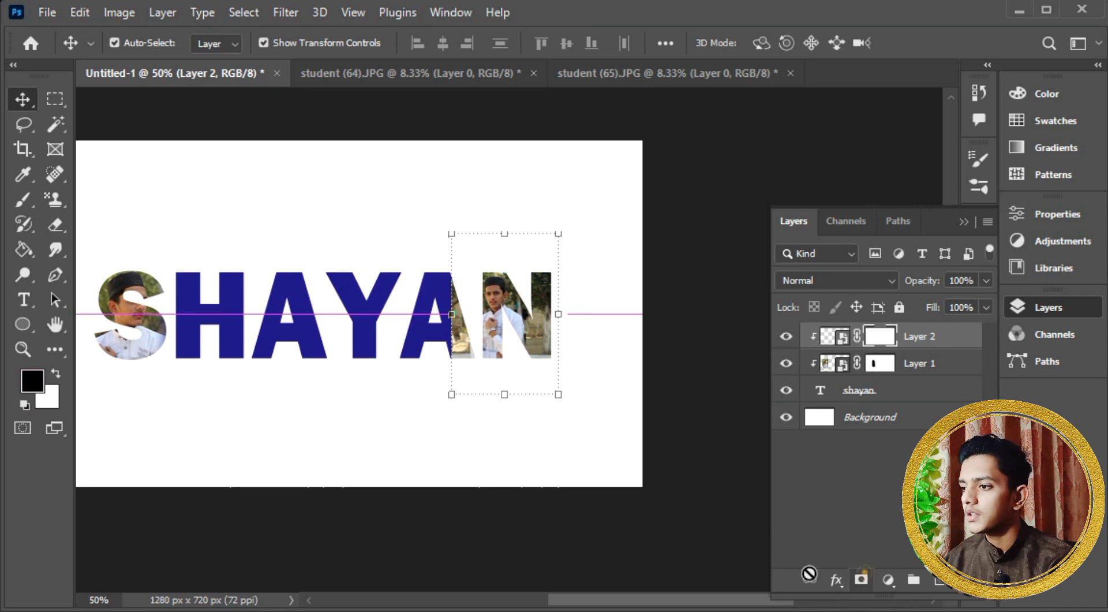
left_click(24, 200)
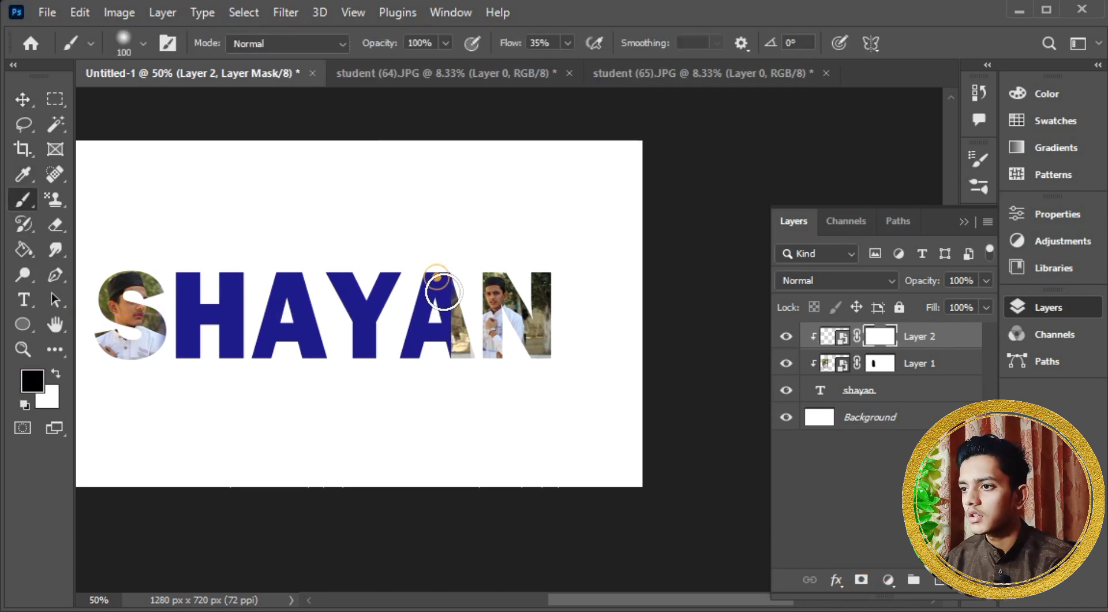
Try hiding the photo over the last A with a soft 100 px brush on the mask, and undo the strokes
left_click_drag(443, 292, 456, 361)
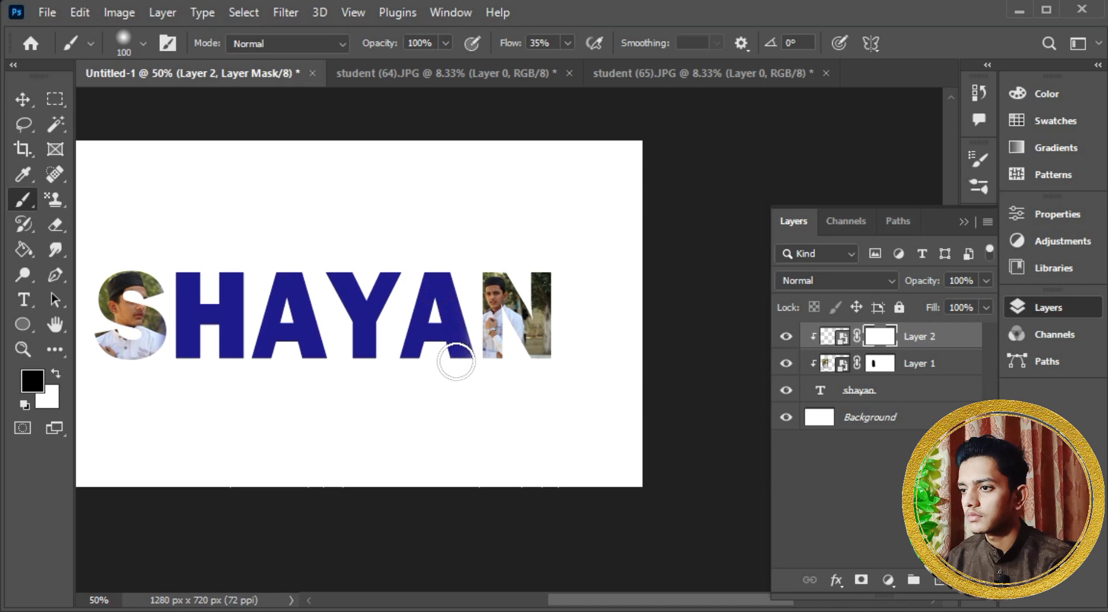
key("ctrl+plus")
key("ctrl+plus")
key("ctrl+plus")
key("ctrl+plus")
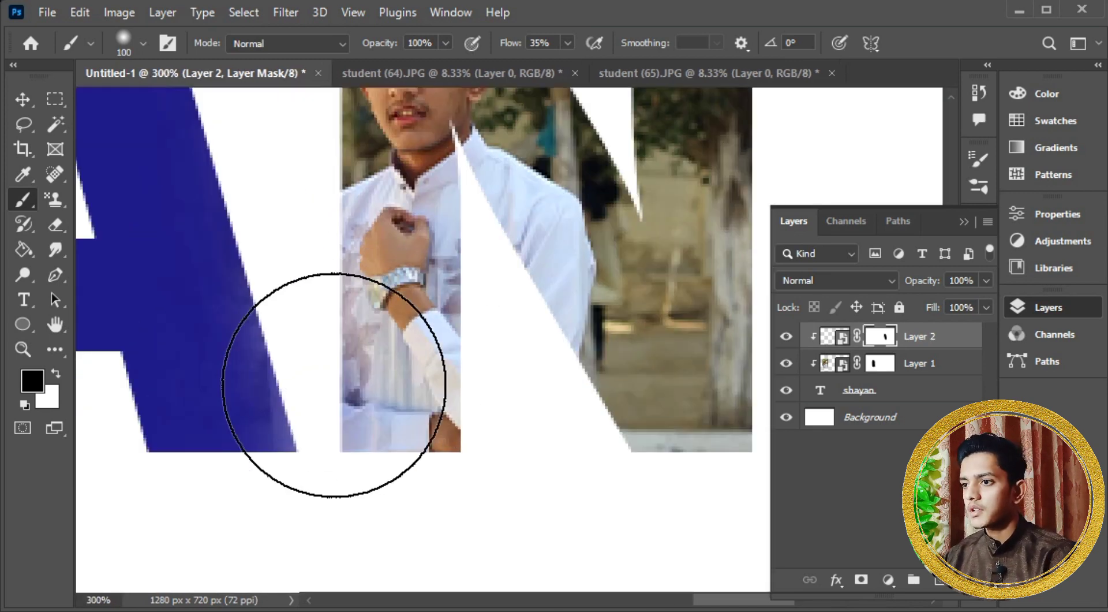
left_click(198, 426)
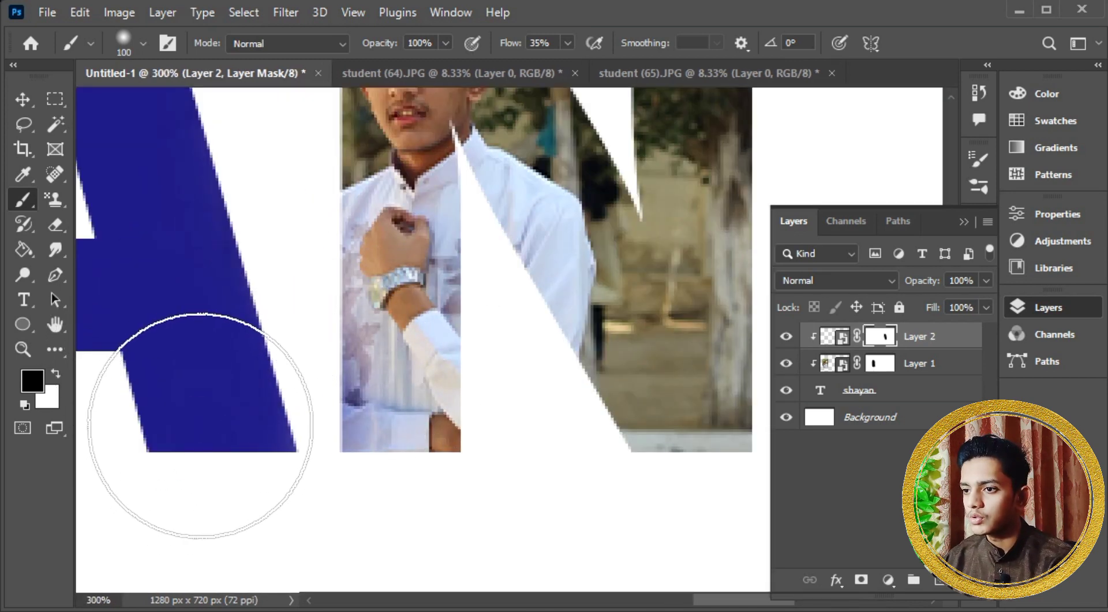
key("ctrl+z")
key("ctrl+z")
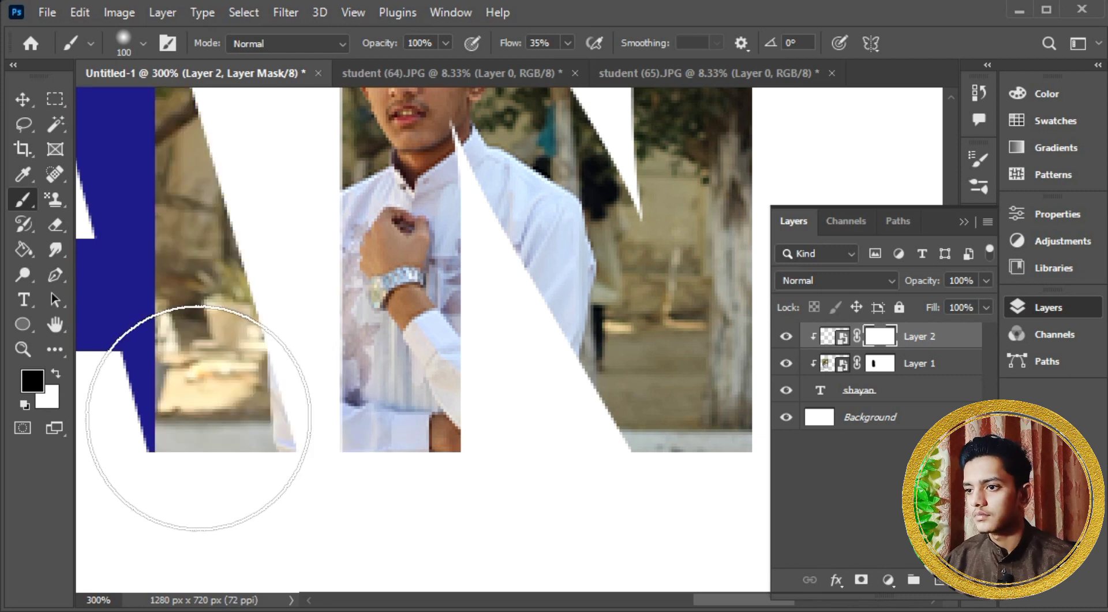
Set the brush to 72 px with 100% hardness
left_click(143, 44)
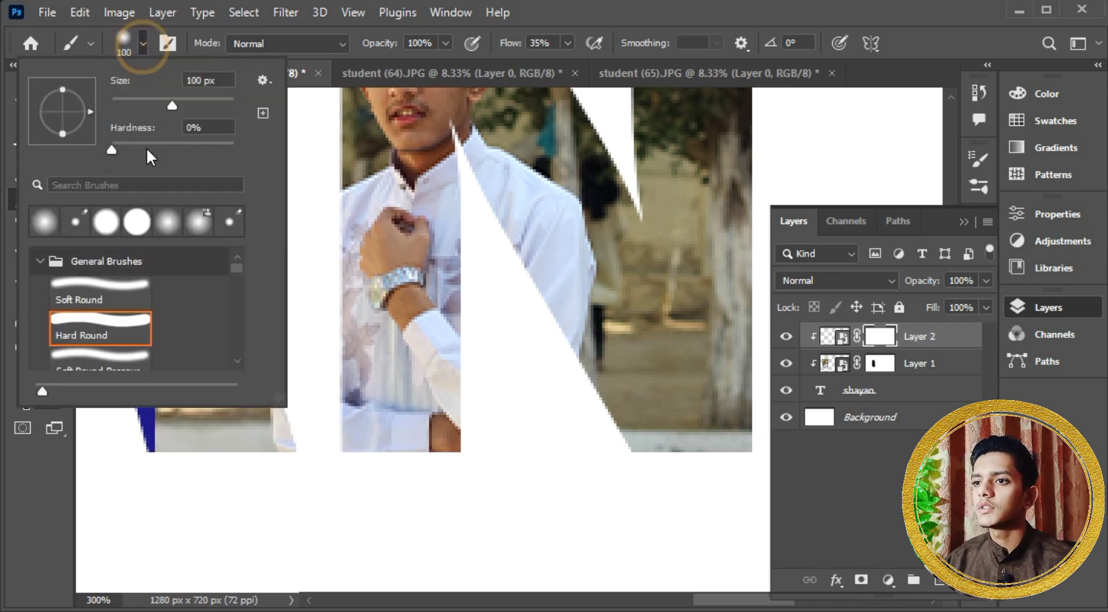
left_click_drag(141, 149, 232, 149)
left_click_drag(165, 109, 158, 109)
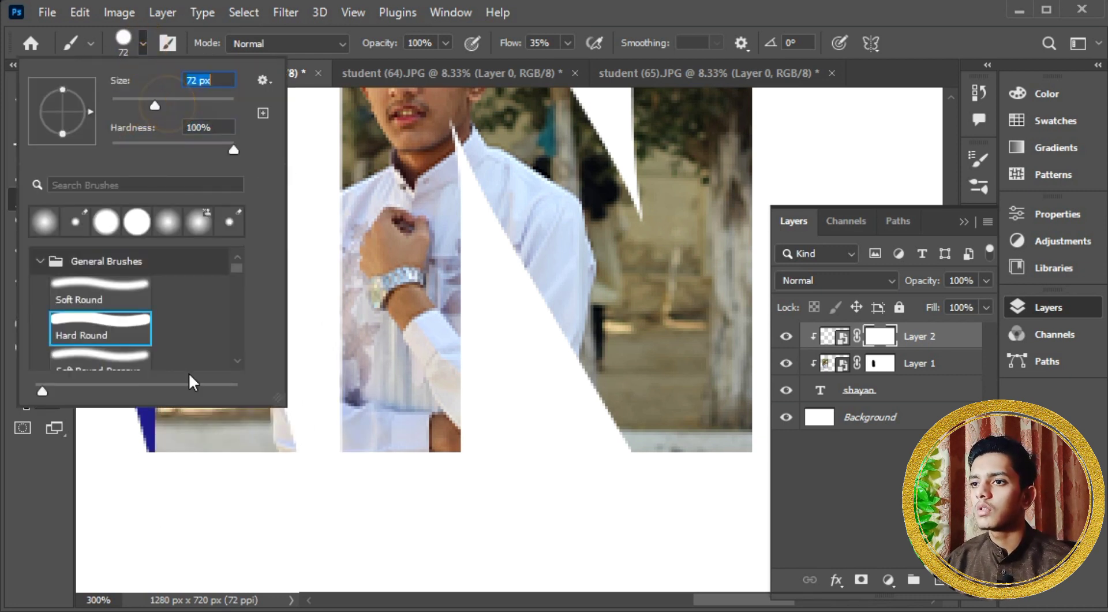
Paint black on Layer 2's mask over the last A to hide the portrait there
left_click(203, 470)
left_click_drag(203, 470, 168, 228)
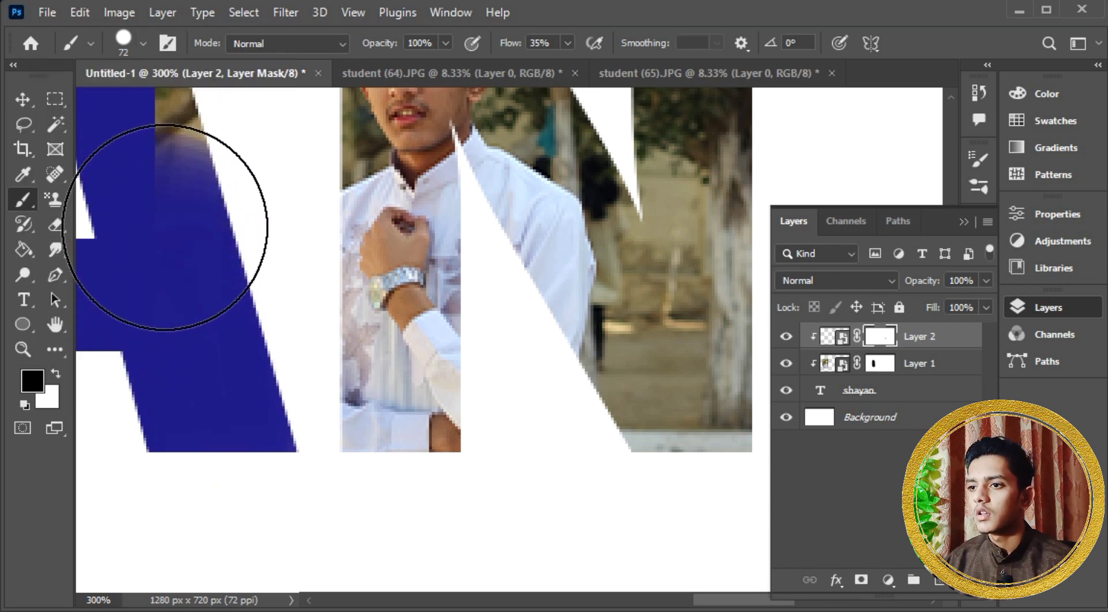
mouse_move(183, 287)
left_mouse_down()
mouse_move(239, 427)
mouse_move(209, 219)
left_mouse_up()
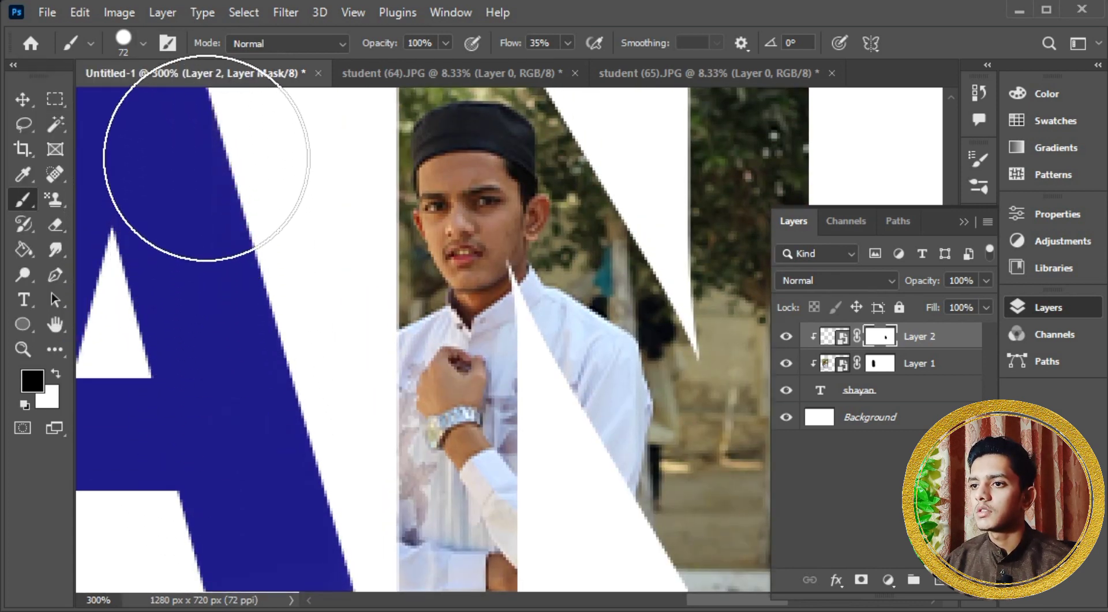
Review the whole text with its clipped portraits and compare it with the original student (64) and student (65) photos
key("ctrl+minus")
key("ctrl+minus")
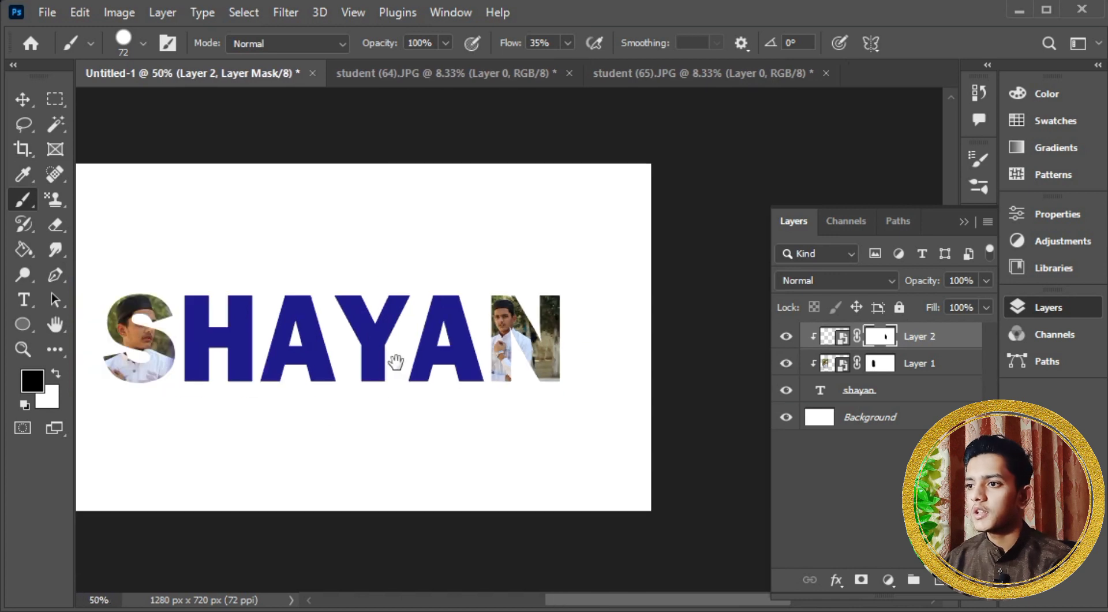
left_click_drag(396, 362, 393, 340)
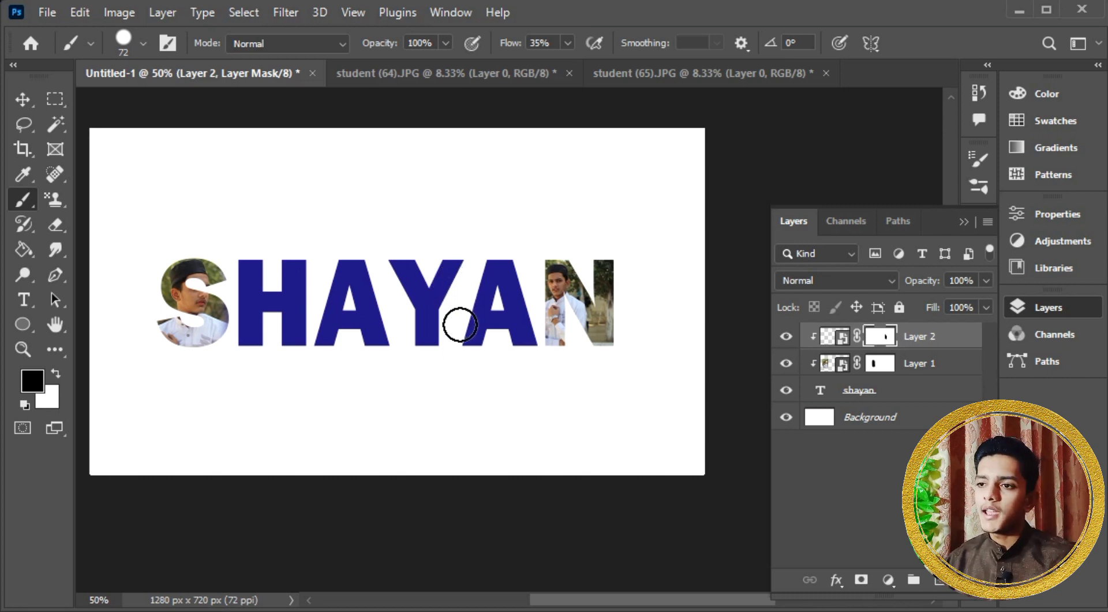
left_click(421, 76)
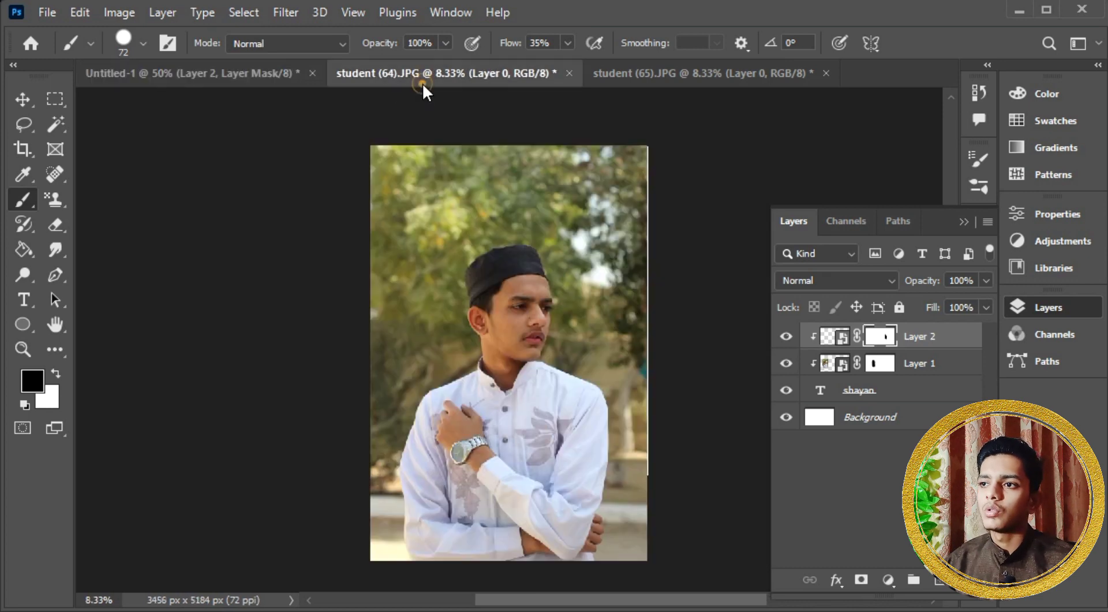
left_click(700, 73)
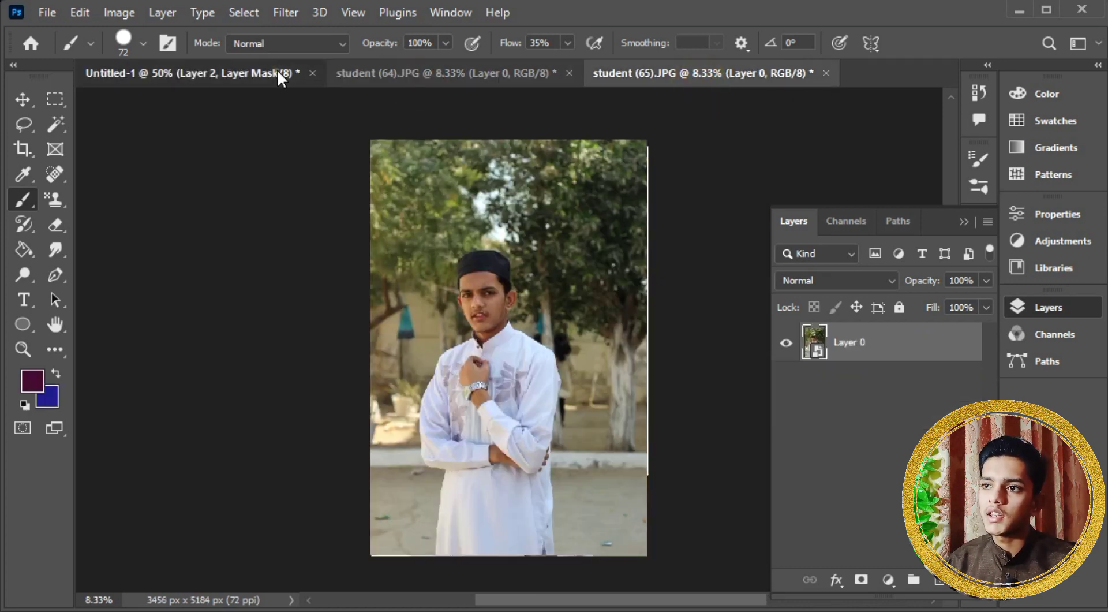
left_click(279, 73)
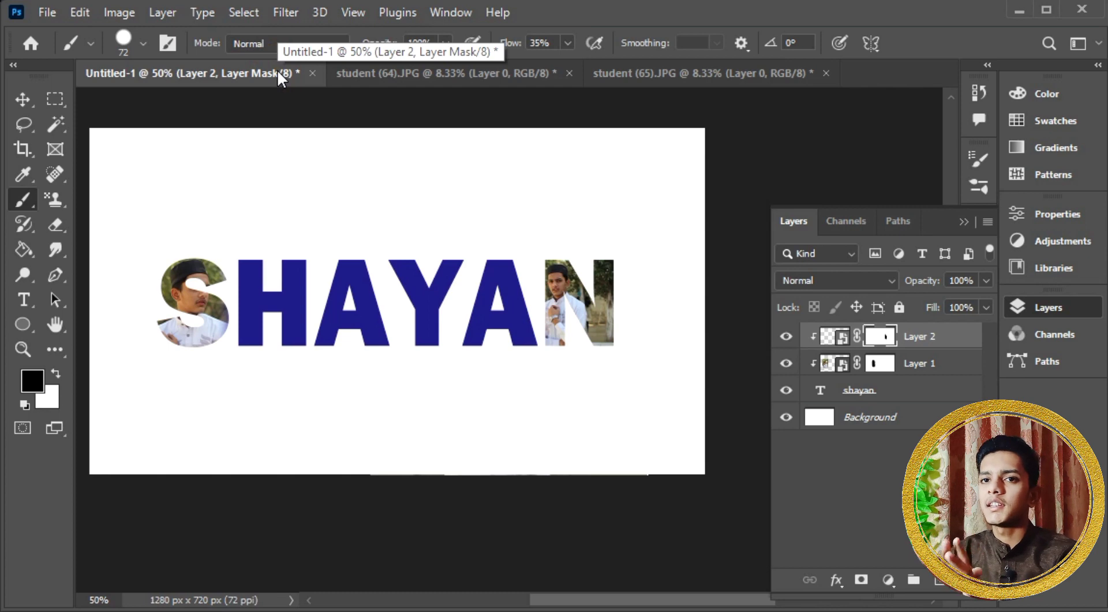